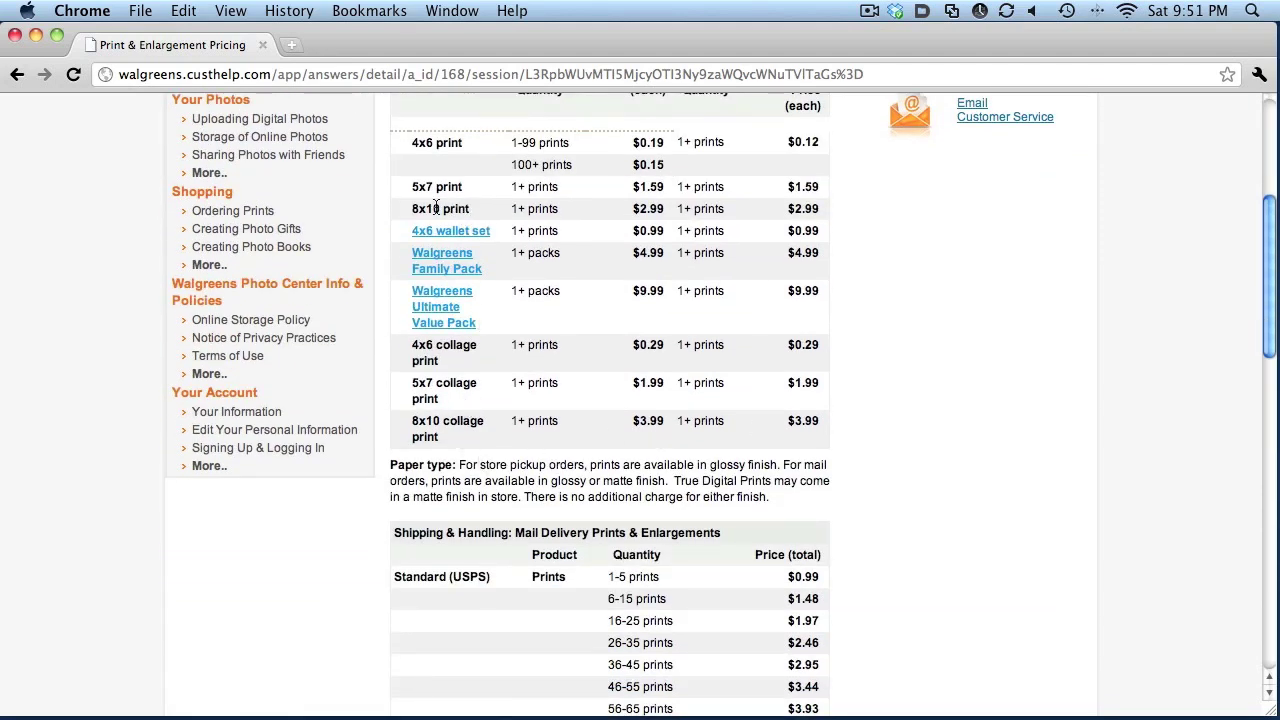
Highlight the 8x10 print prices in the print pricing table and minimize the browser window.
left_click_drag(401, 206, 824, 212)
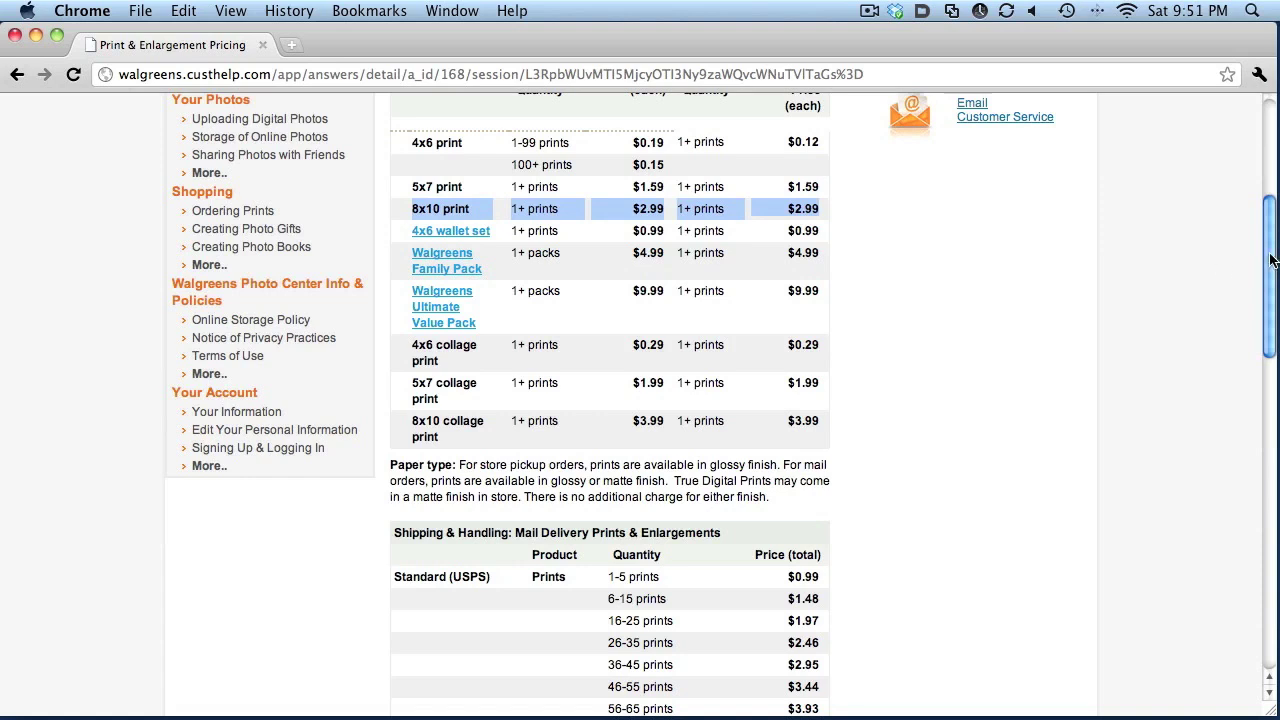
left_click_drag(1270, 260, 1272, 162)
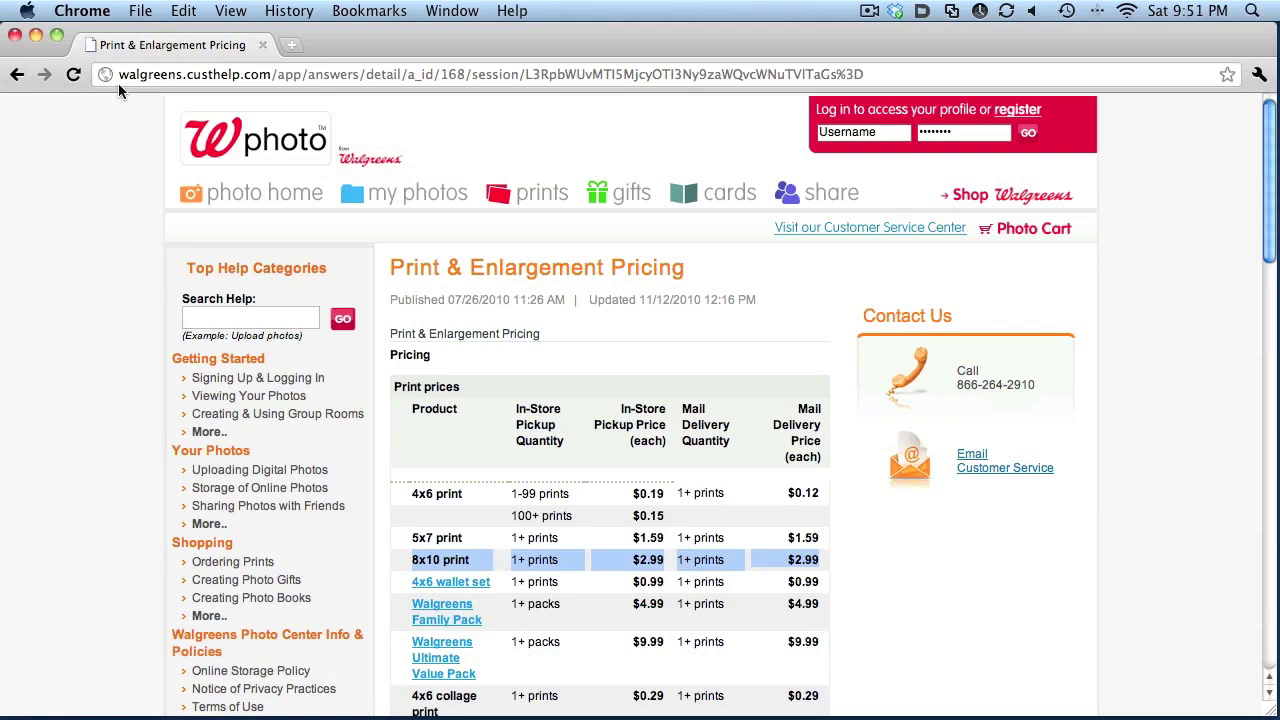
left_click(43, 35)
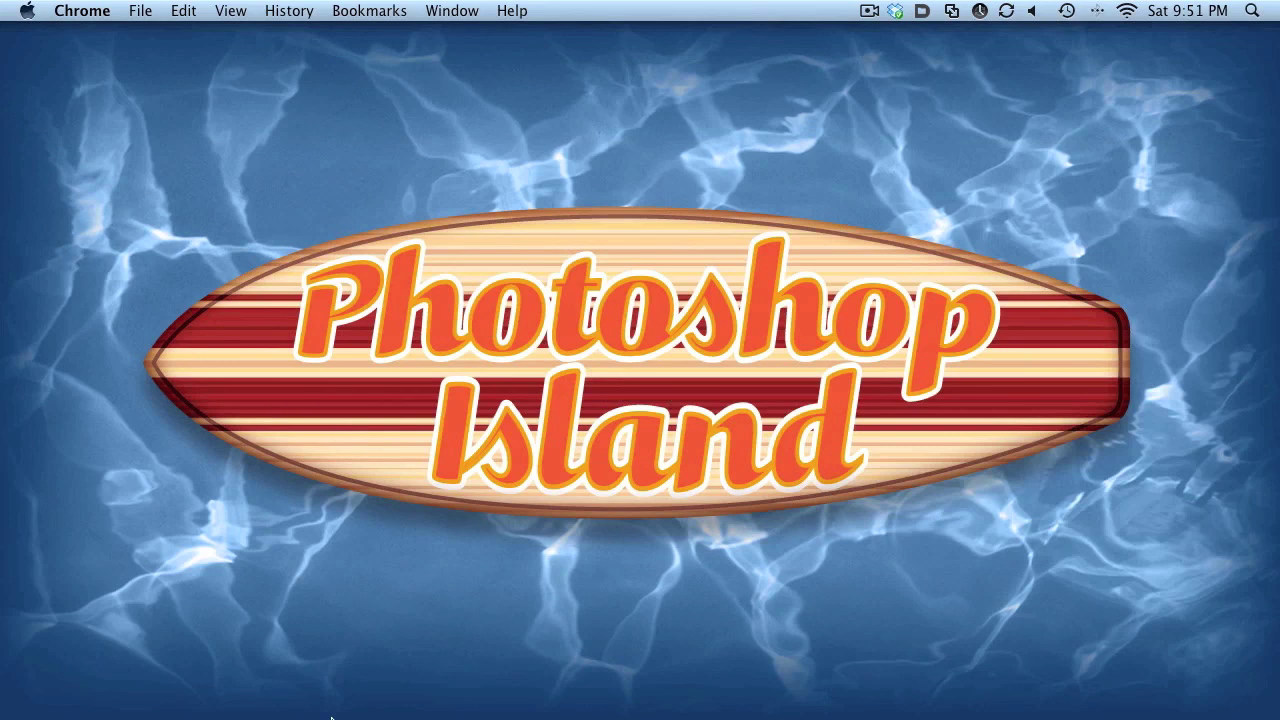
Switch to Photoshop and bring up the open beach family photo 008P0307LL.JPG.
mouse_move(330, 712)
left_click(276, 698)
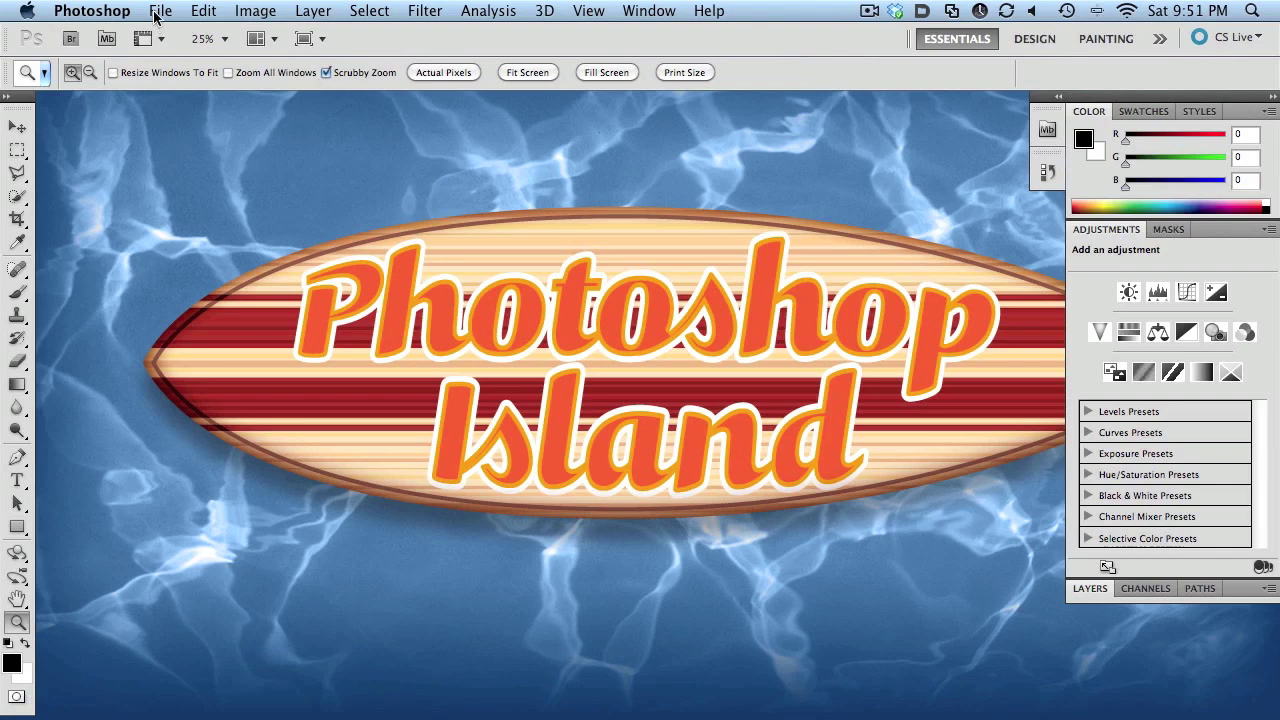
left_click(655, 11)
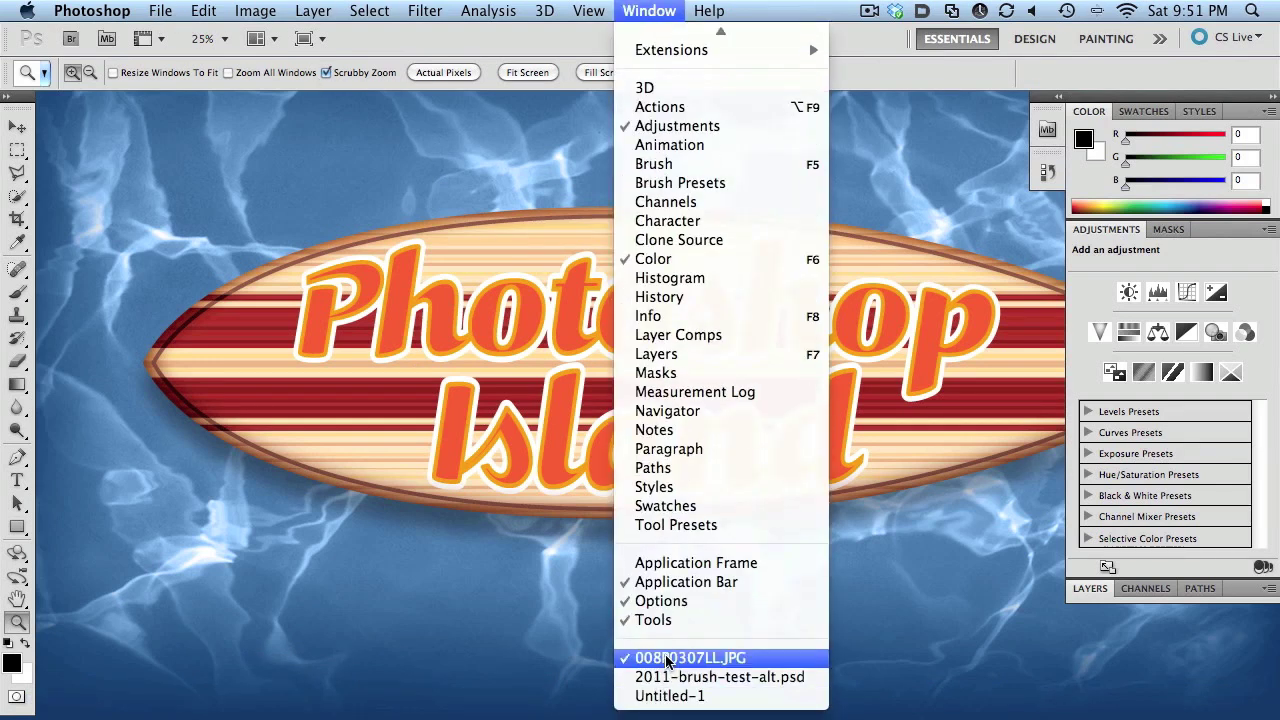
left_click(667, 659)
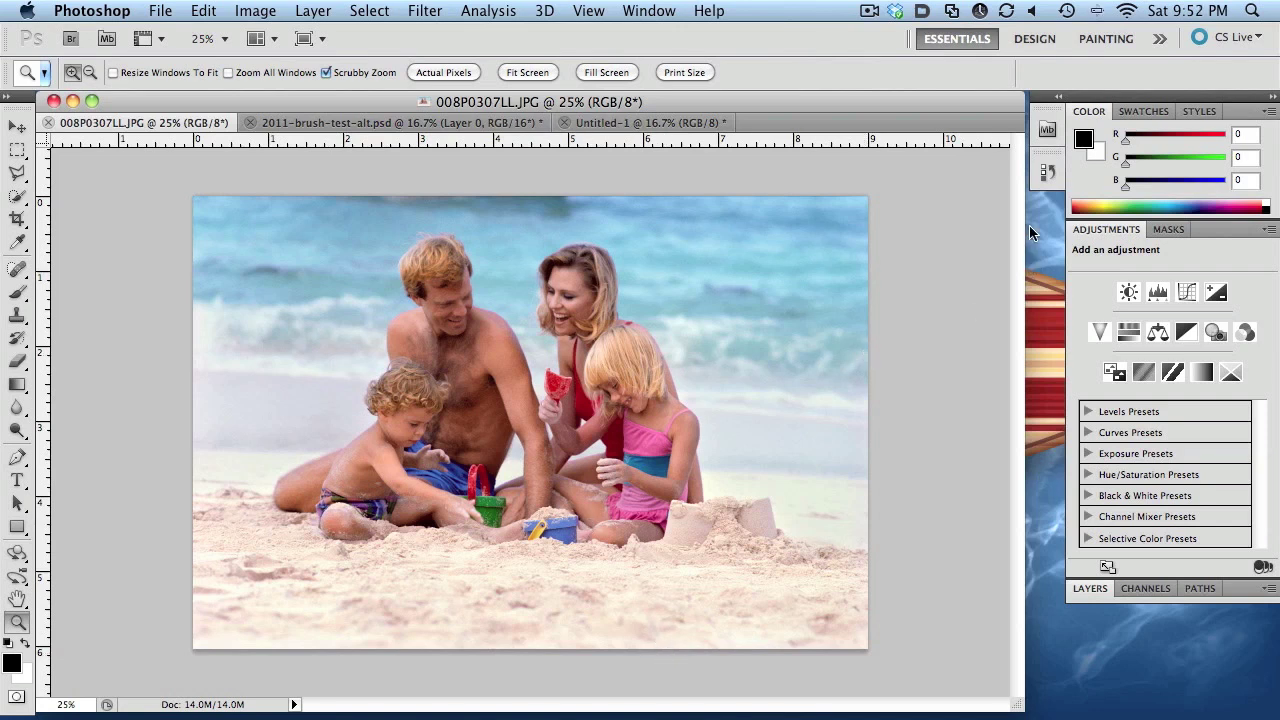
Create a new 10 x 8 inch document at 300 pixels/inch in 8-bit RGB Color with a white background.
left_click(601, 122)
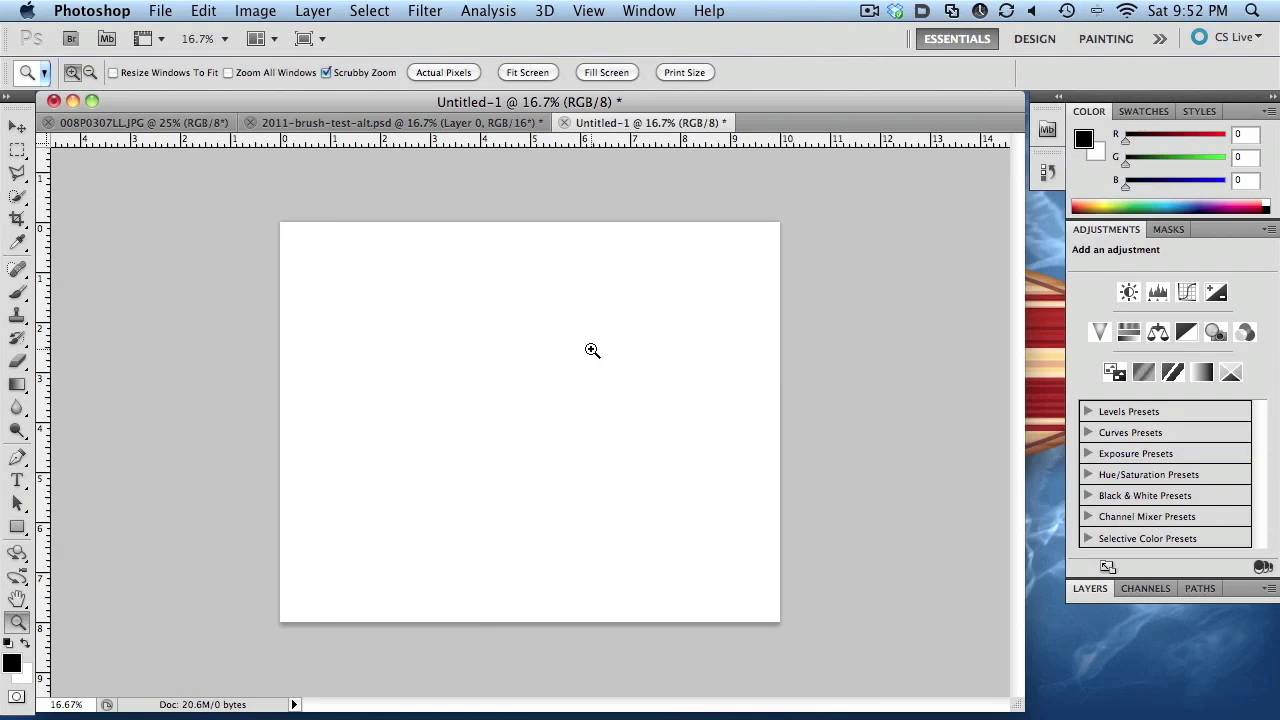
left_click(155, 9)
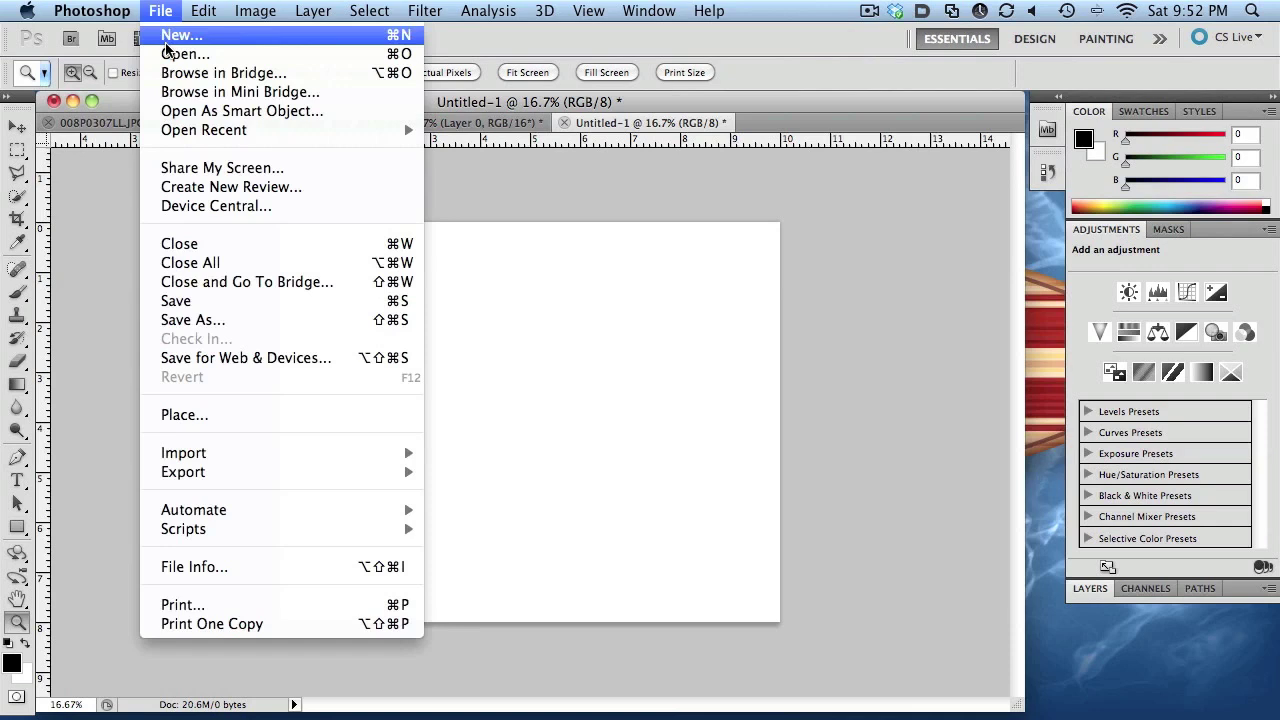
left_click(165, 43)
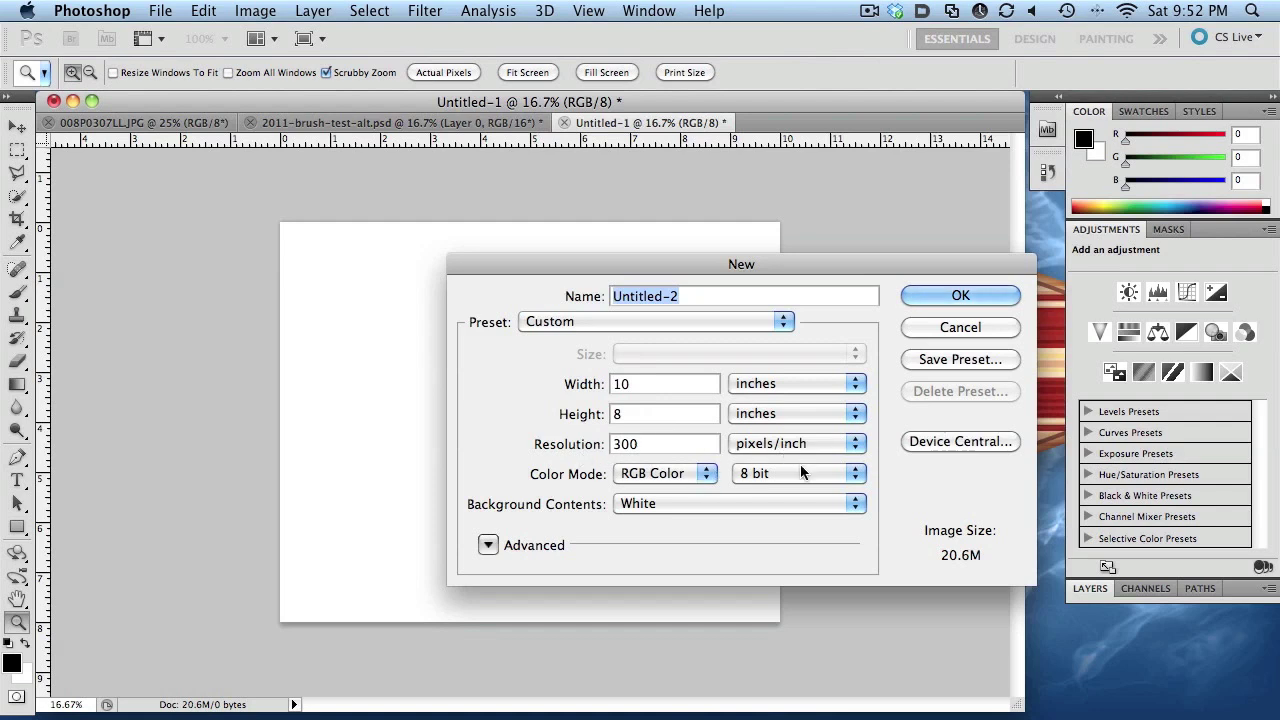
left_click(960, 293)
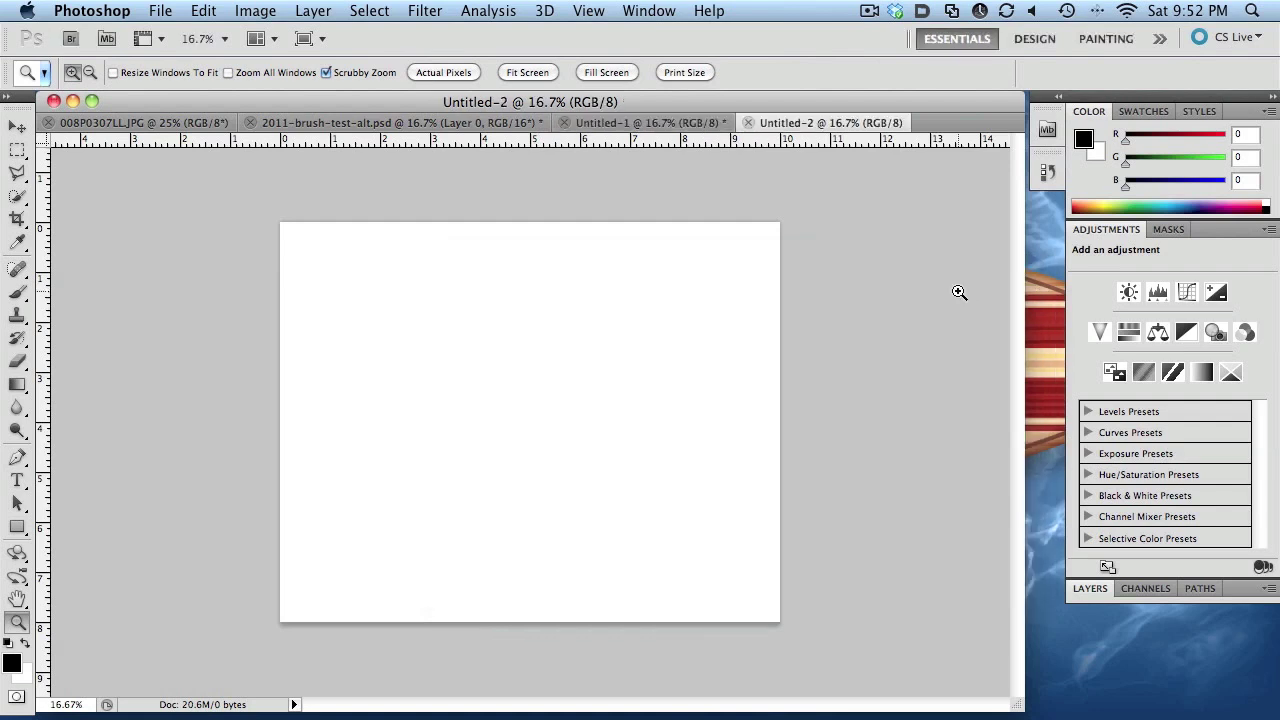
Close the old blank document Untitled-1 without saving it.
left_click(567, 120)
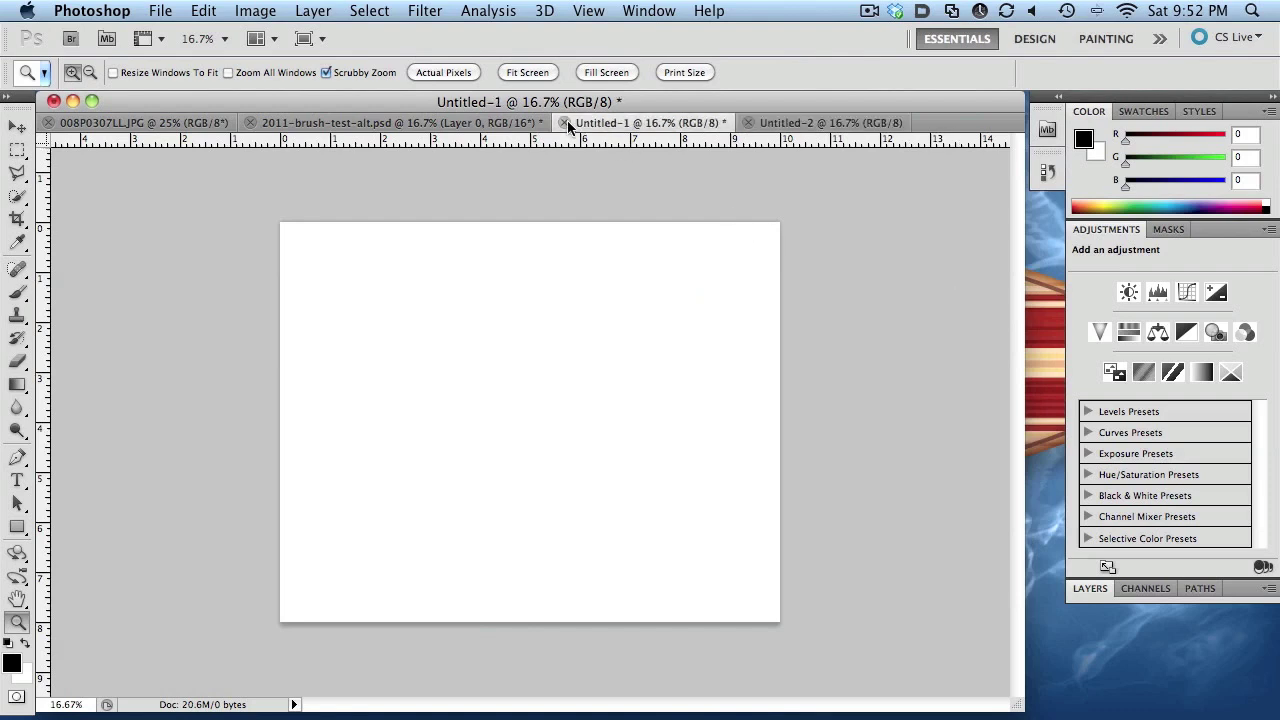
key("super+w")
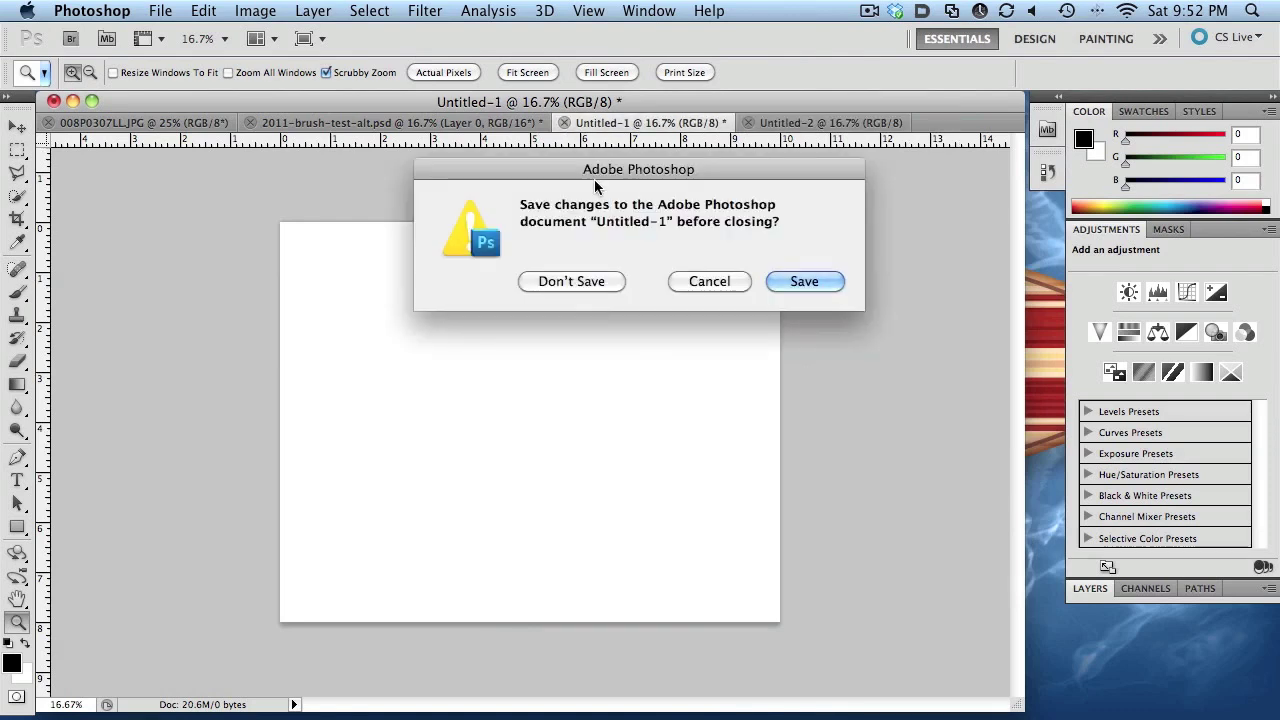
left_click(572, 281)
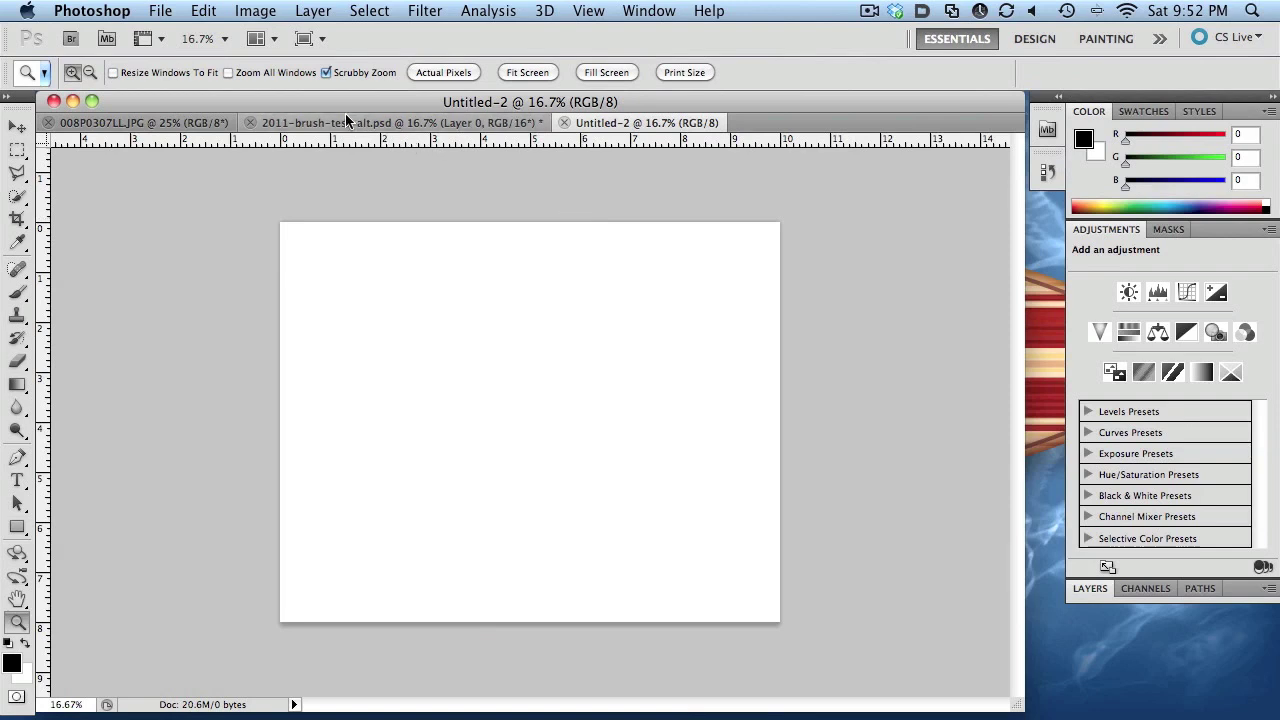
Copy the beach family photo 008P0307LL.JPG into the new document with the Move tool, aligned to the canvas's upper-left corner.
left_click(183, 121)
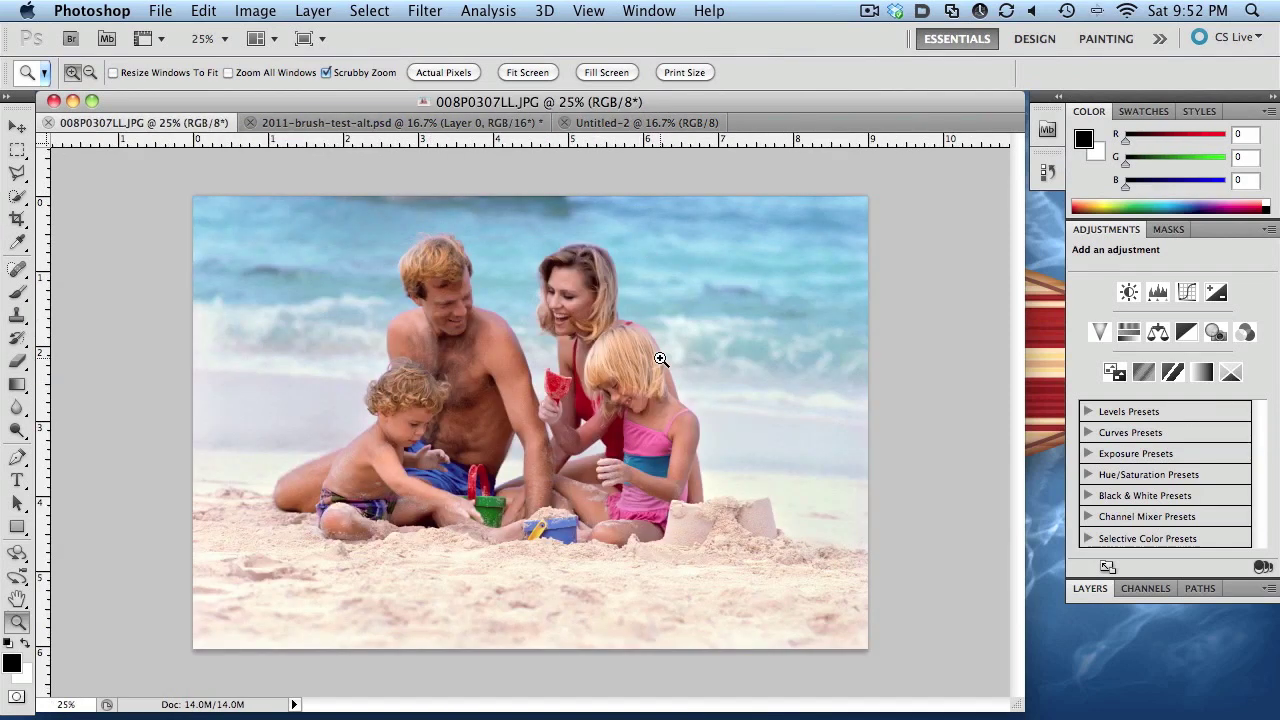
left_click(15, 128)
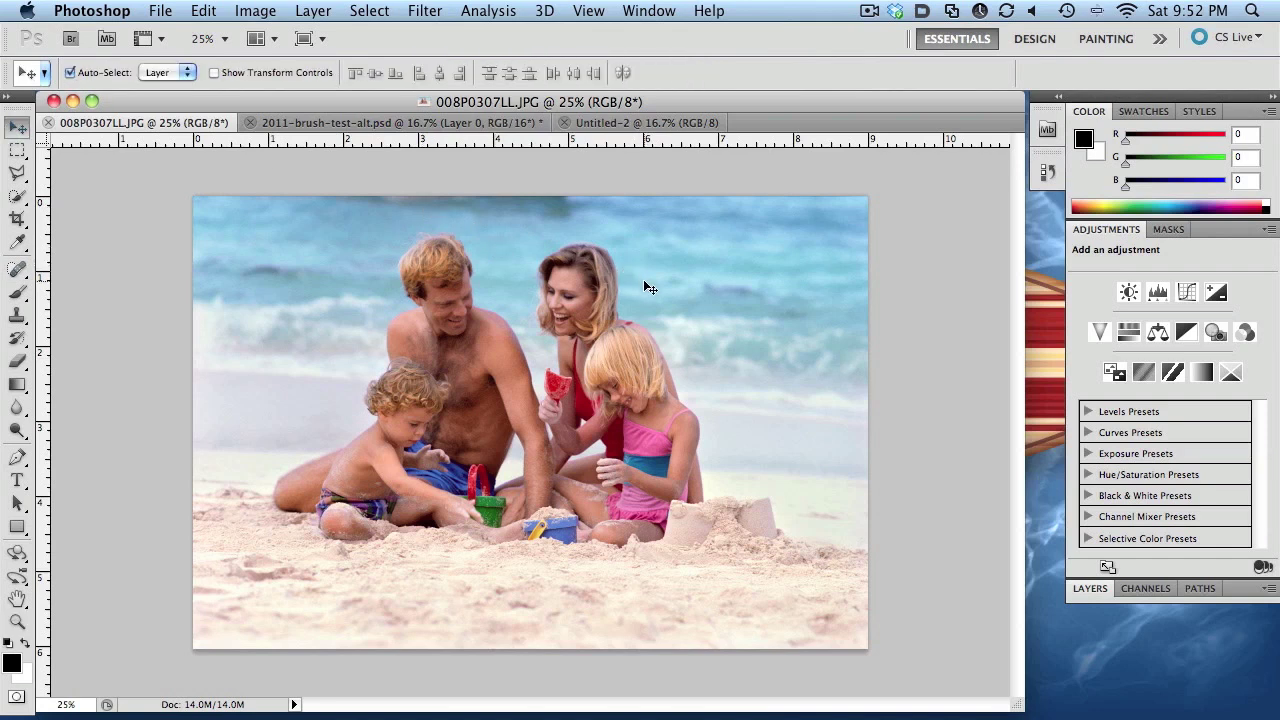
left_click_drag(643, 279, 585, 314)
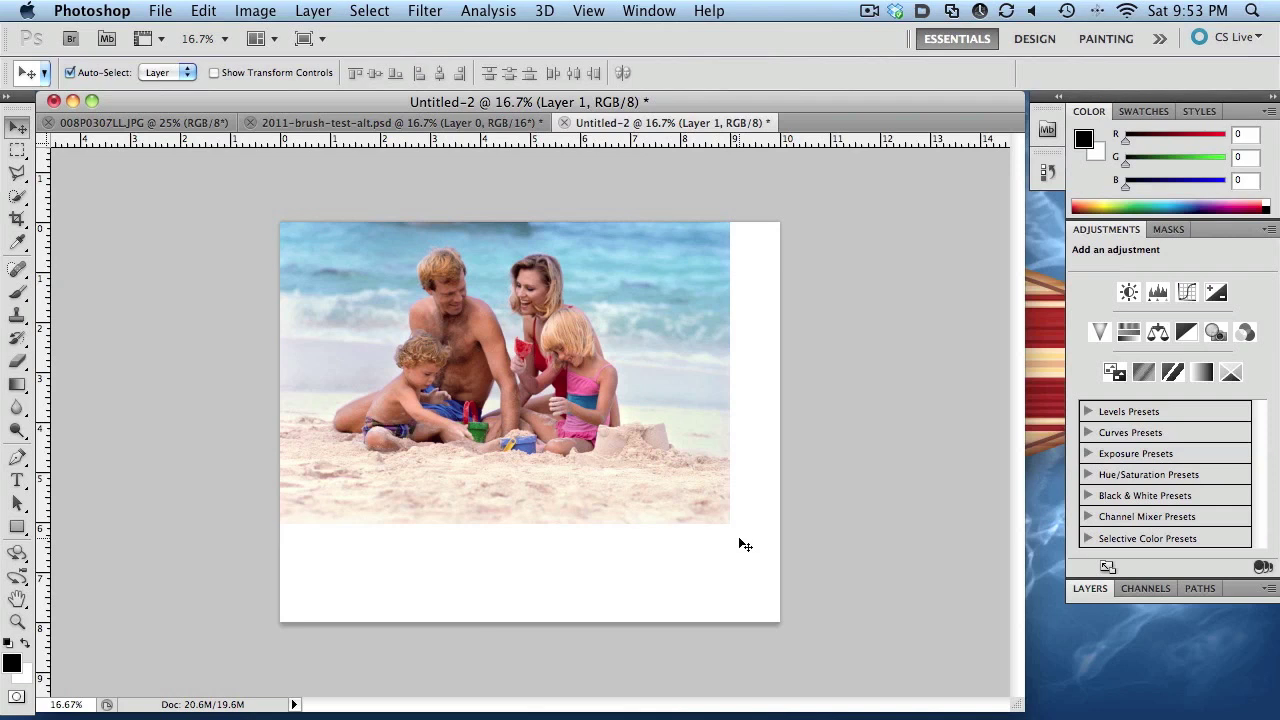
Scale the photo proportionally to about 133% to fill the page height, and shift it left so the family is centred.
key("super+t")
left_click_drag(729, 524, 860, 643)
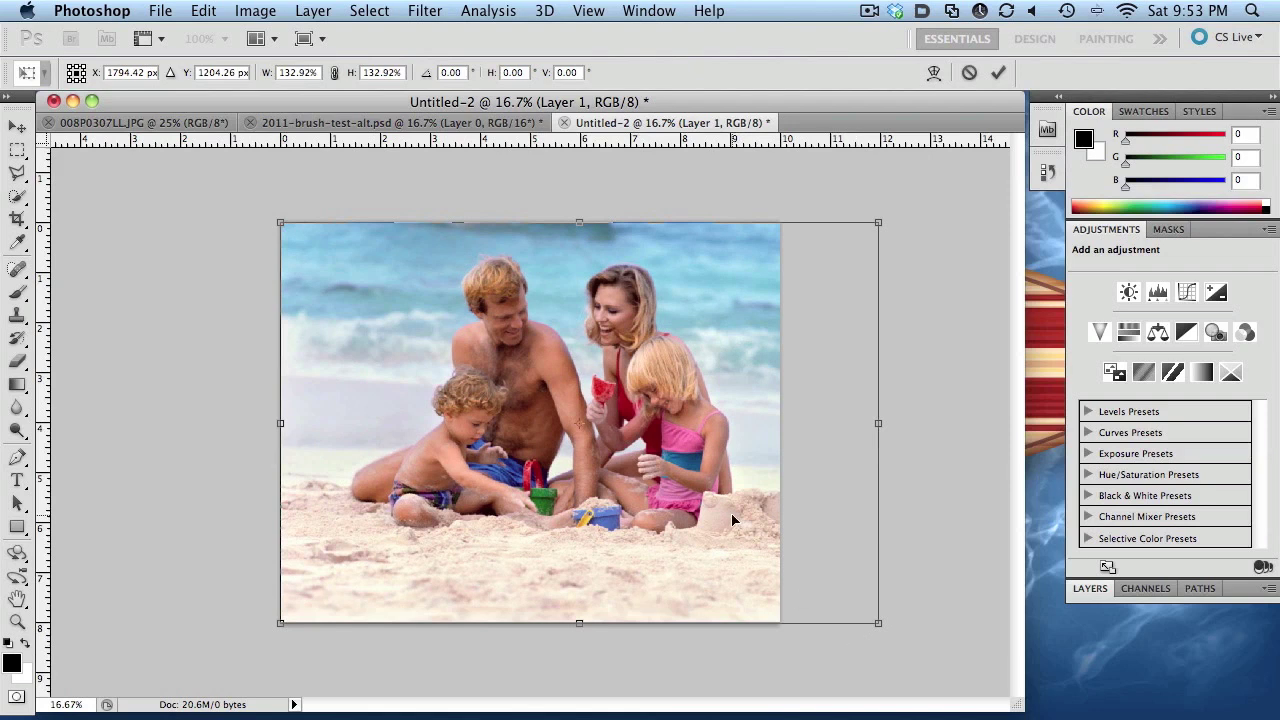
left_click_drag(730, 476, 697, 476)
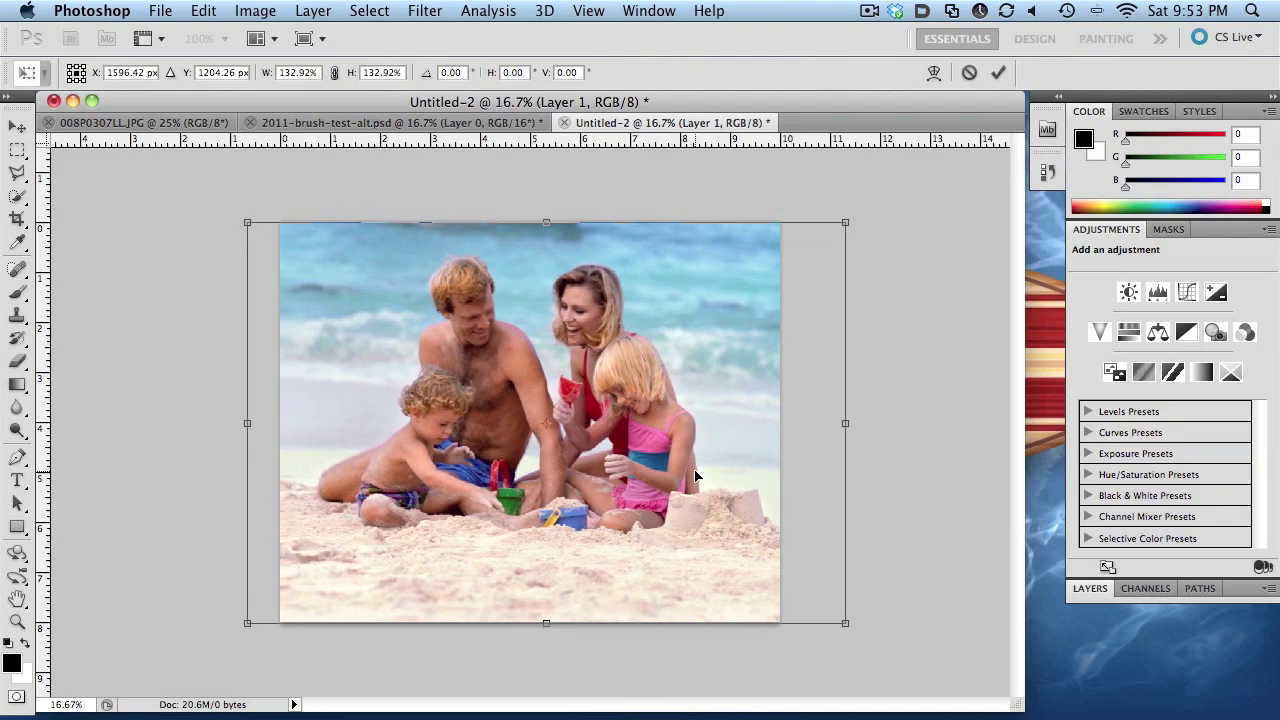
key("Return")
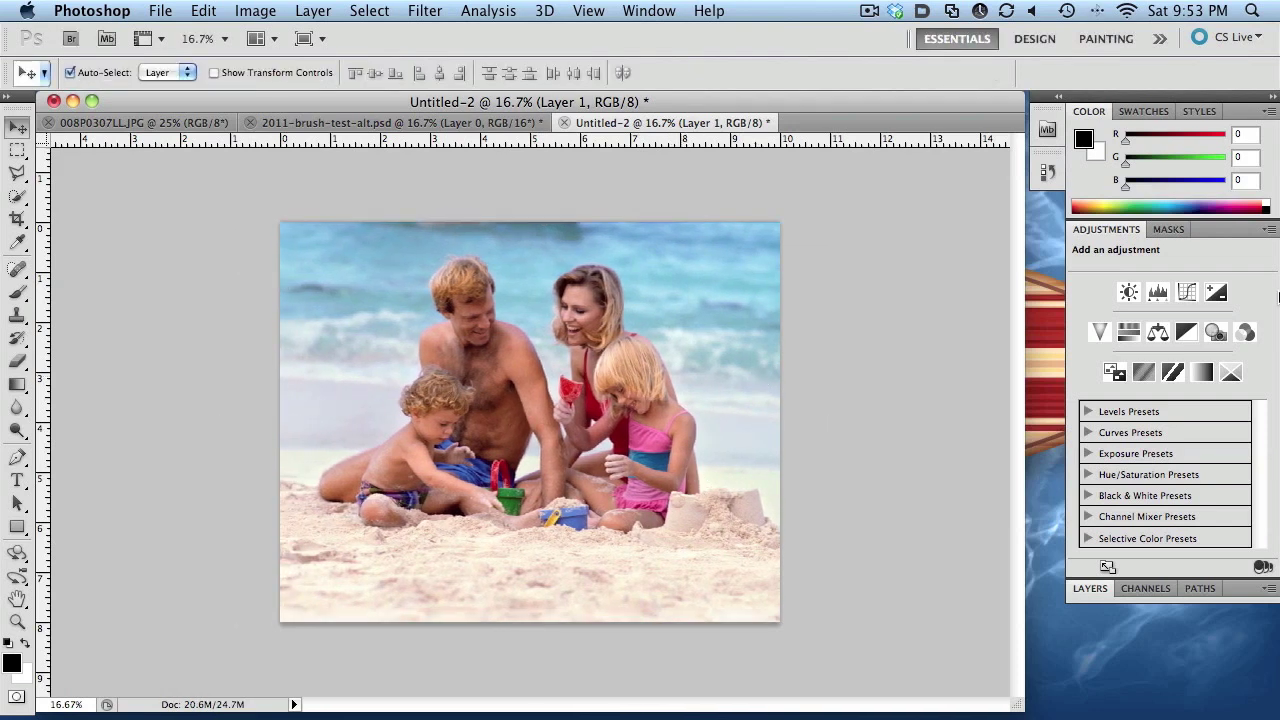
Show the layers list as a floating palette beside the photo and add a new empty layer above the photo layer.
left_click(650, 11)
left_click(687, 396)
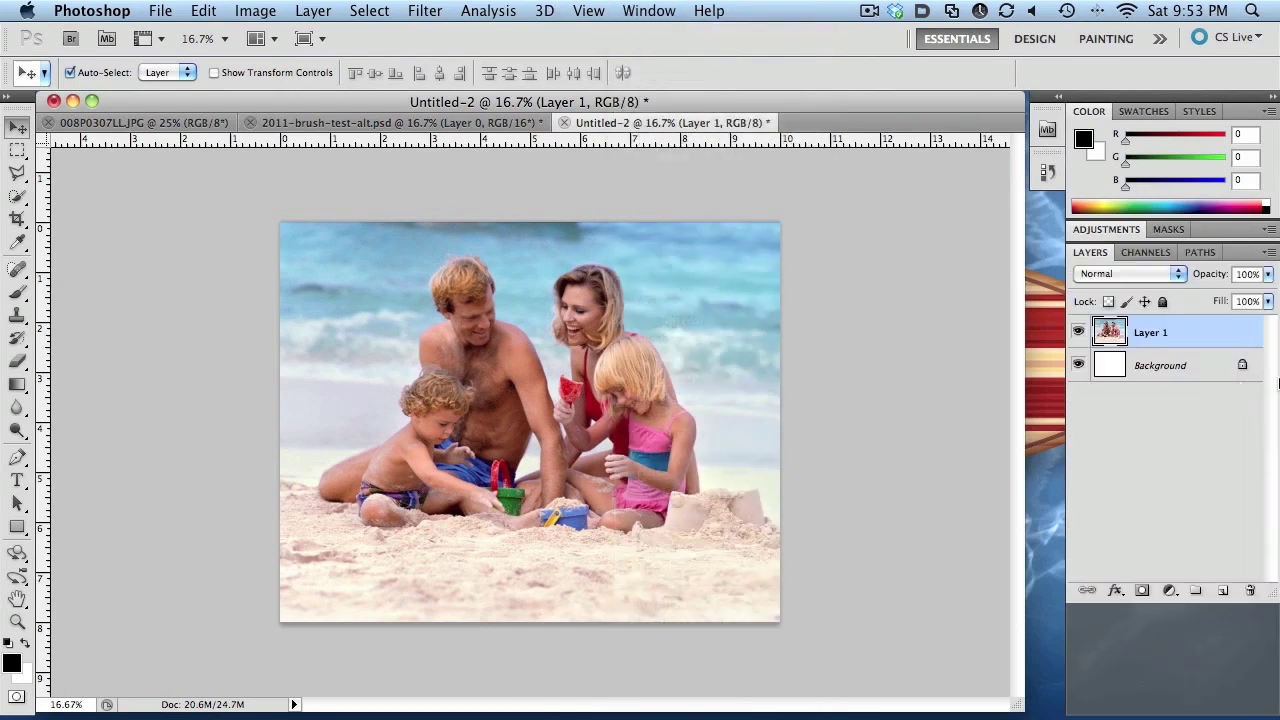
left_click_drag(1095, 256, 828, 190)
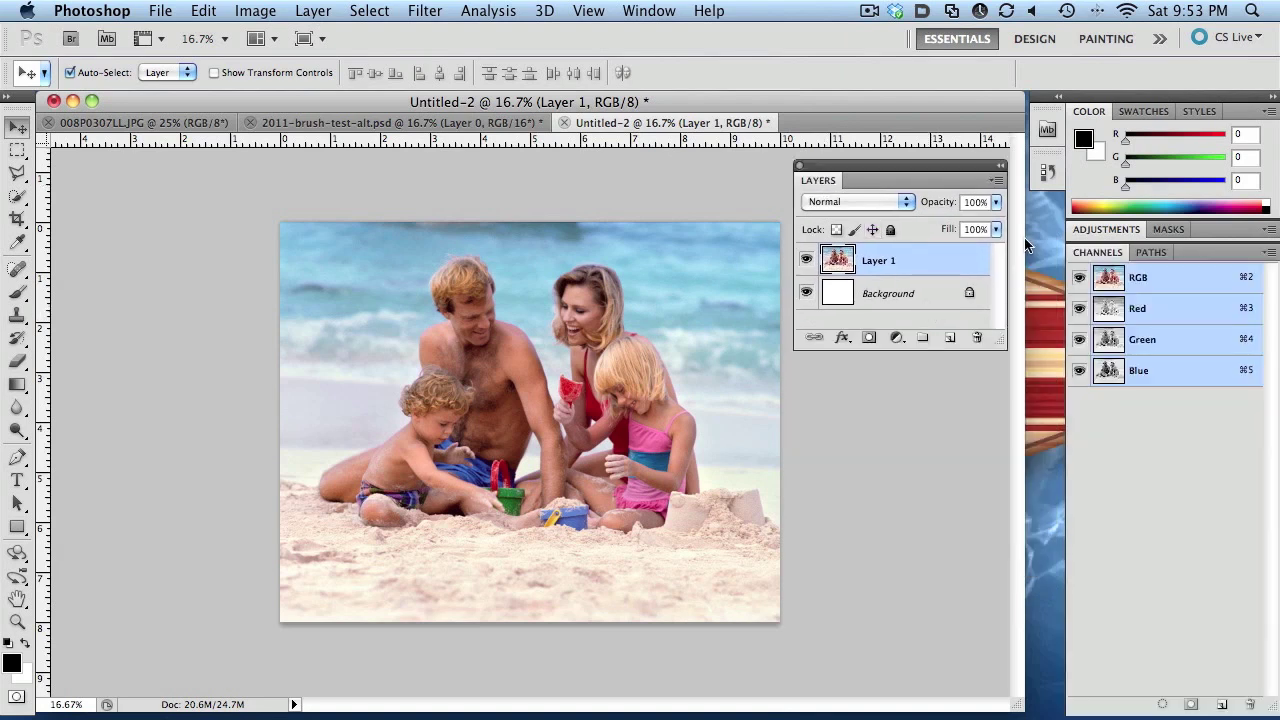
left_click(995, 181)
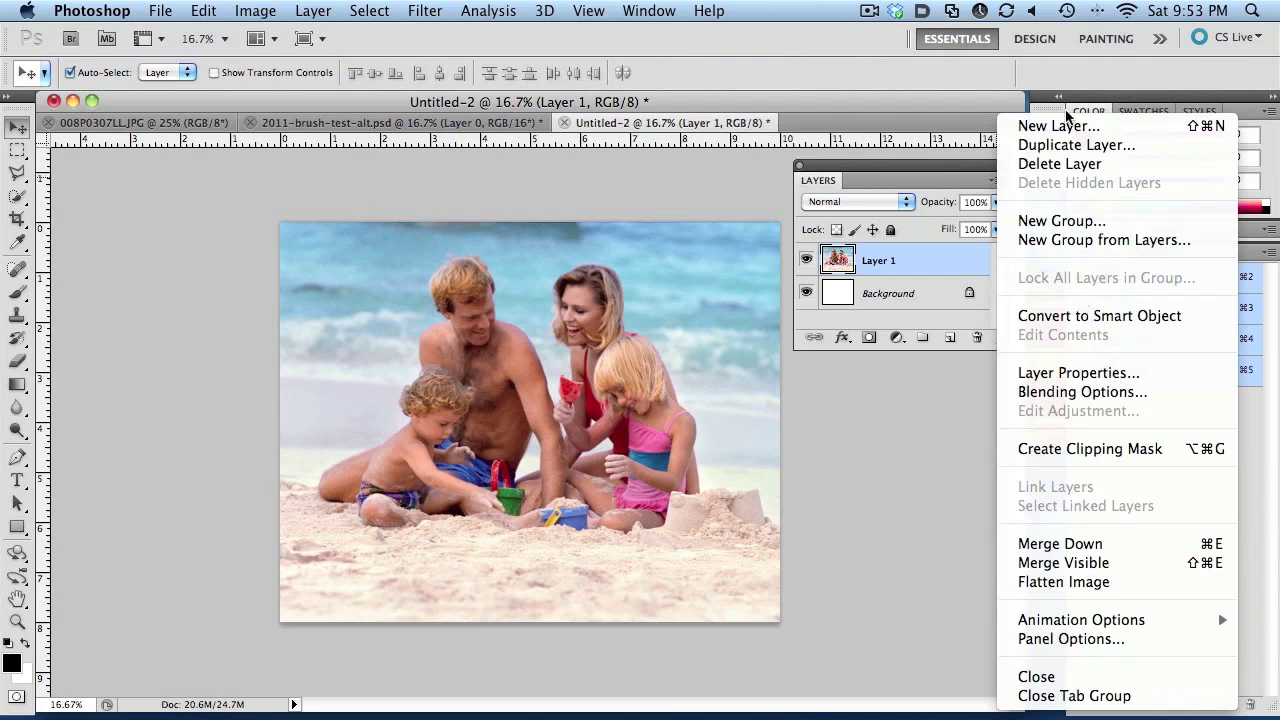
left_click(1052, 78)
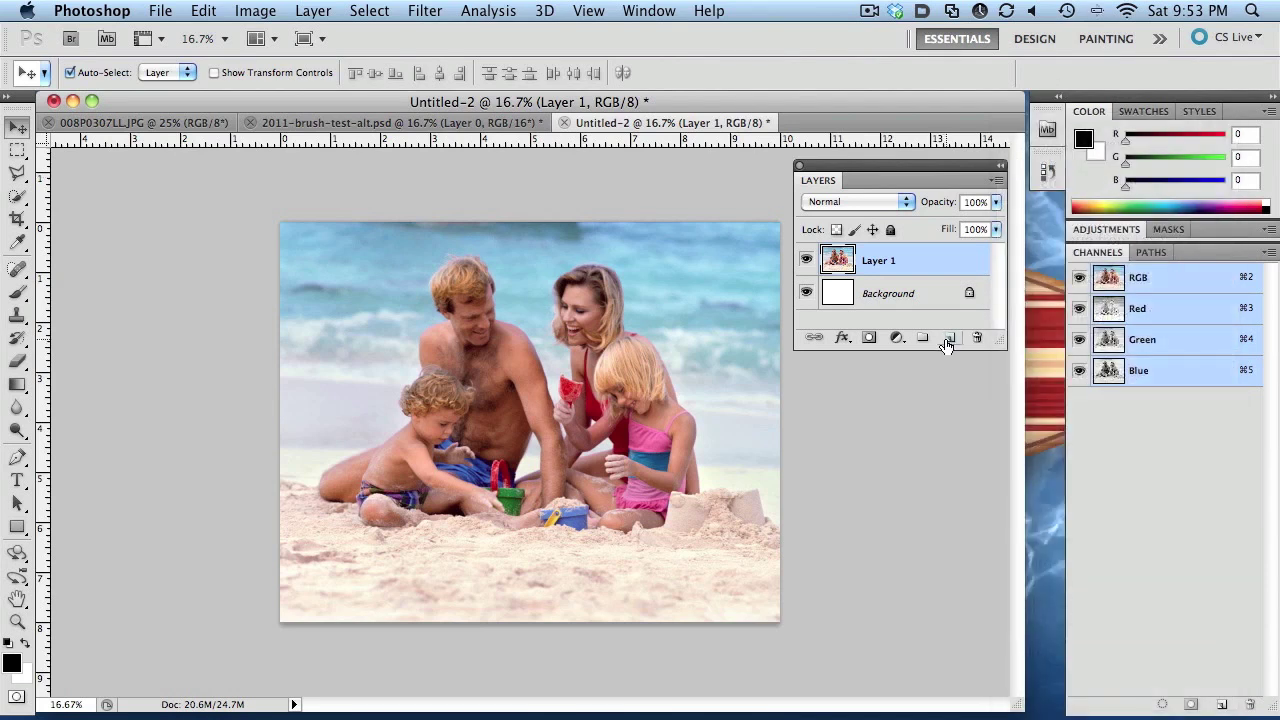
left_click(947, 341)
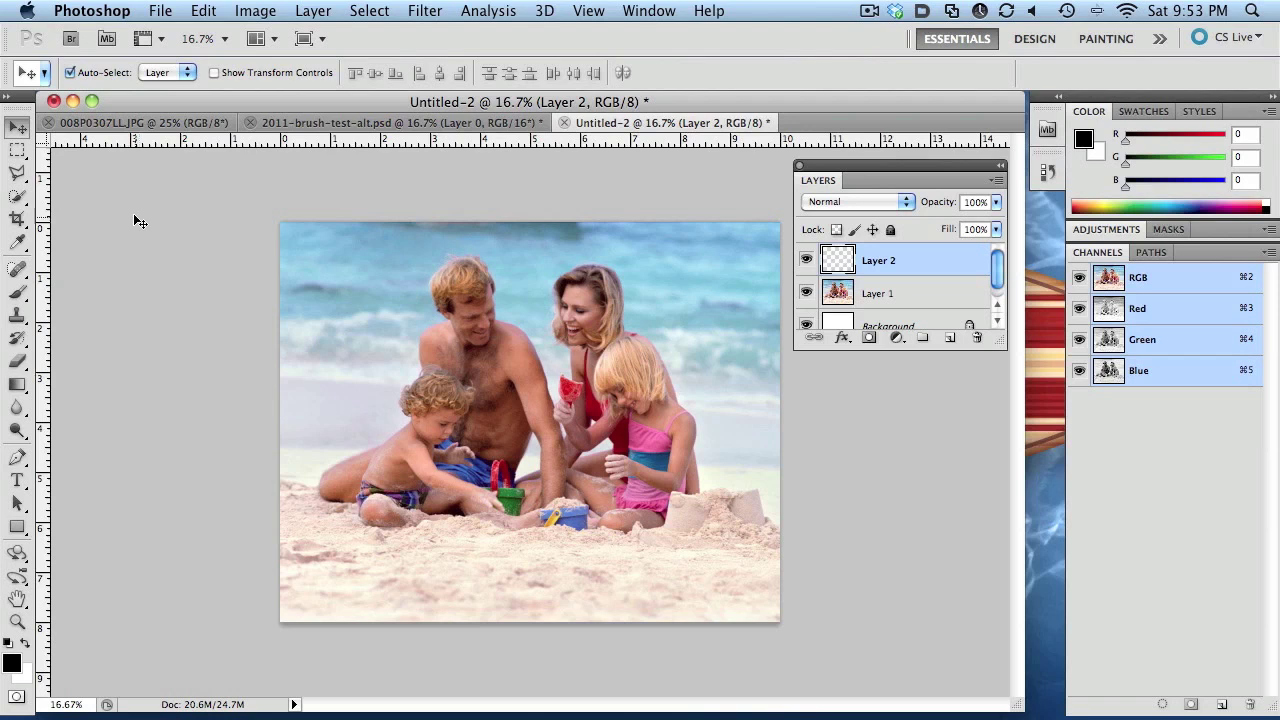
Choose the Brush tool with the 2011-calendar-bold-tall-2x6 brush at 2491 px.
left_click(15, 196)
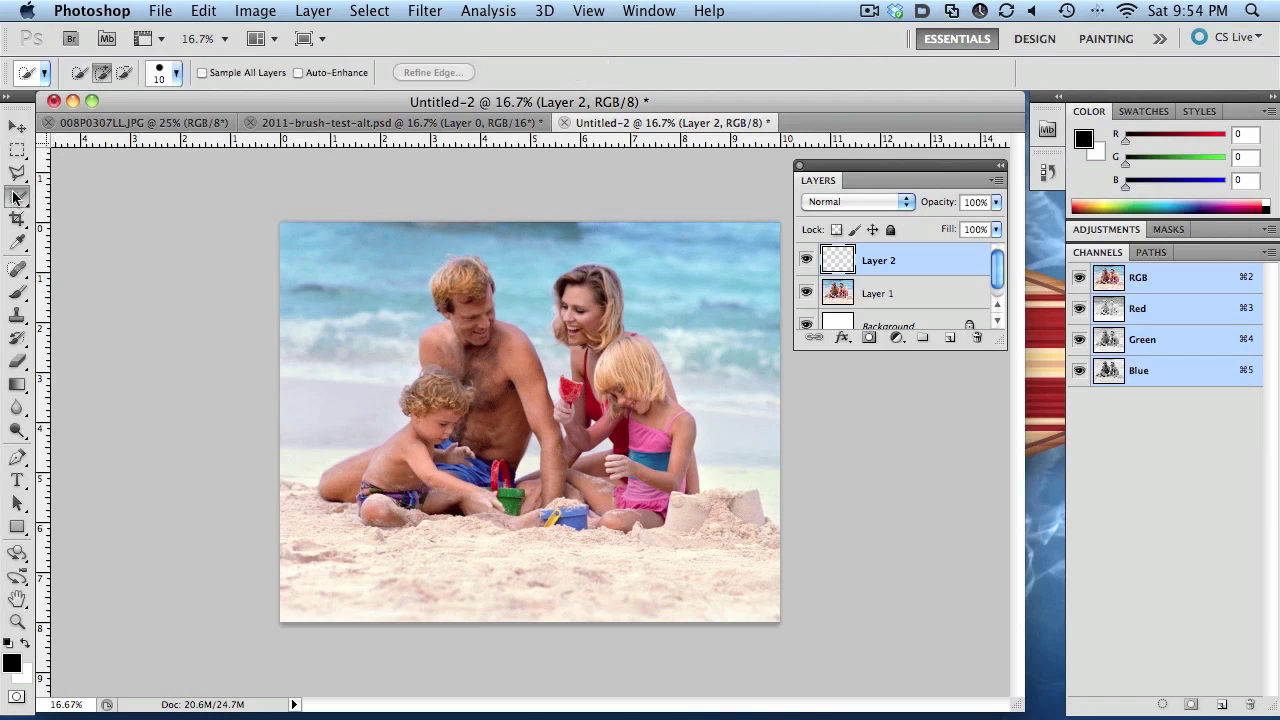
left_click(20, 291)
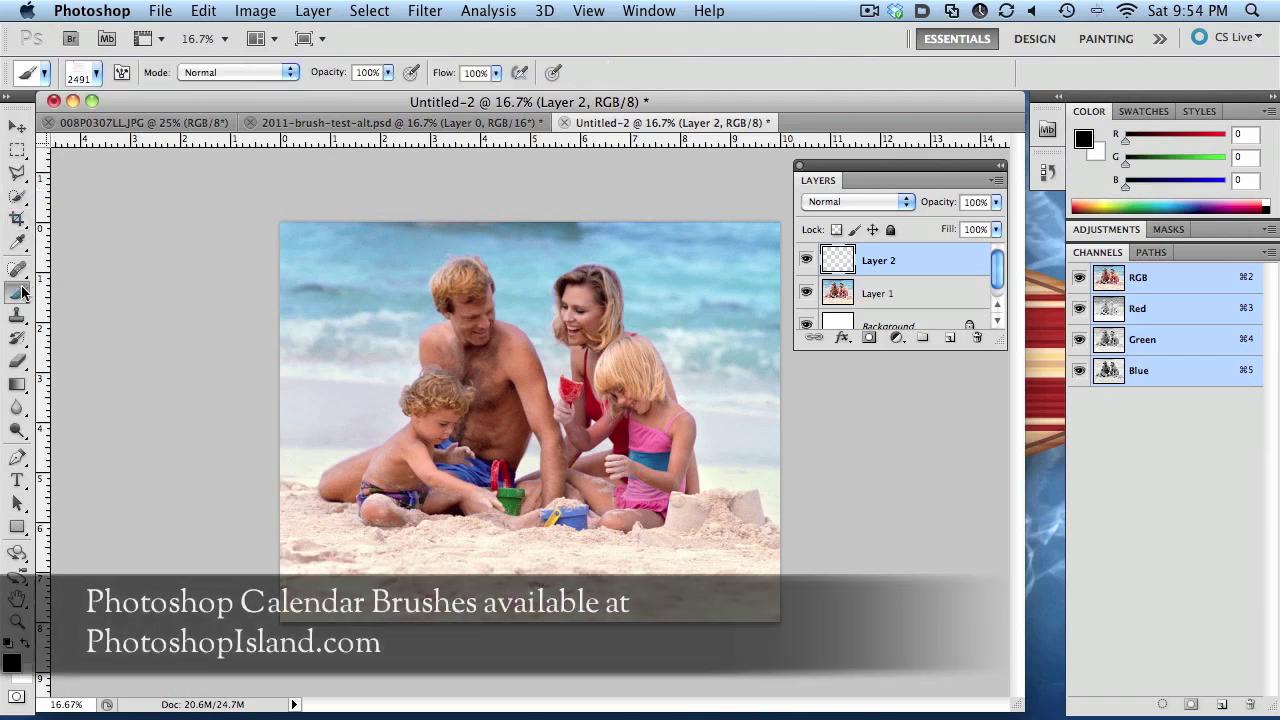
left_click(93, 74)
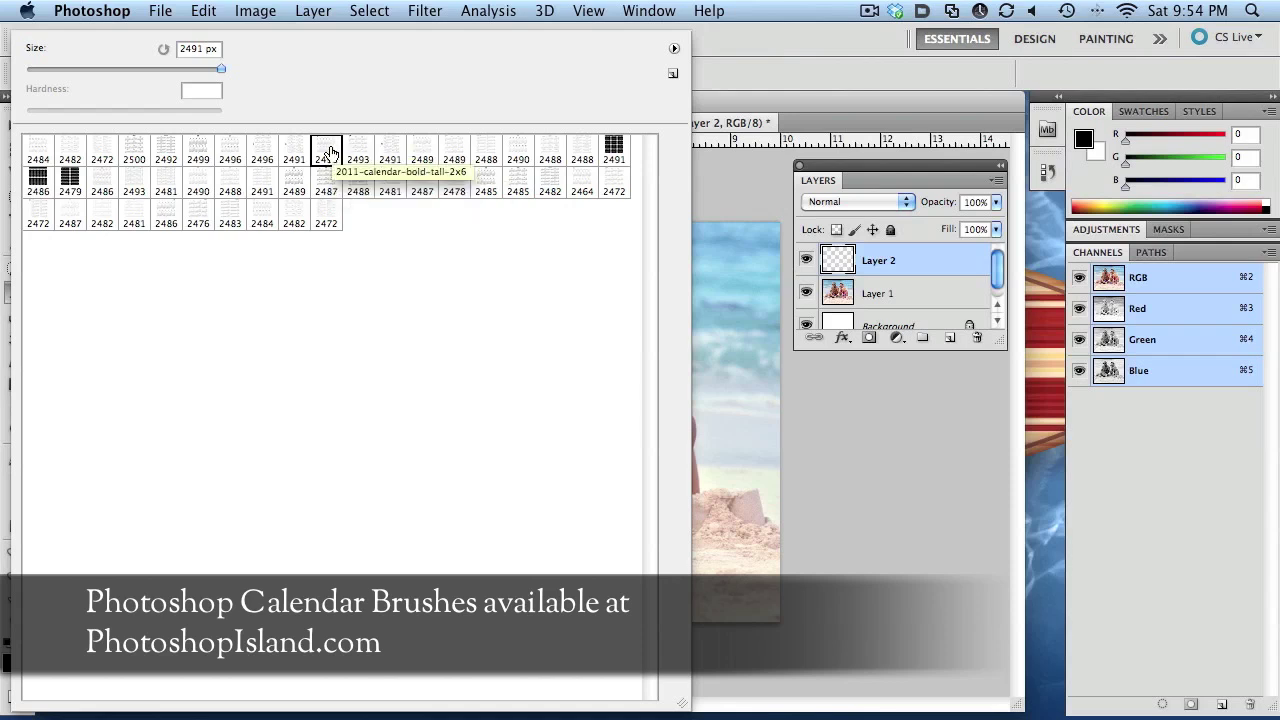
left_click(750, 124)
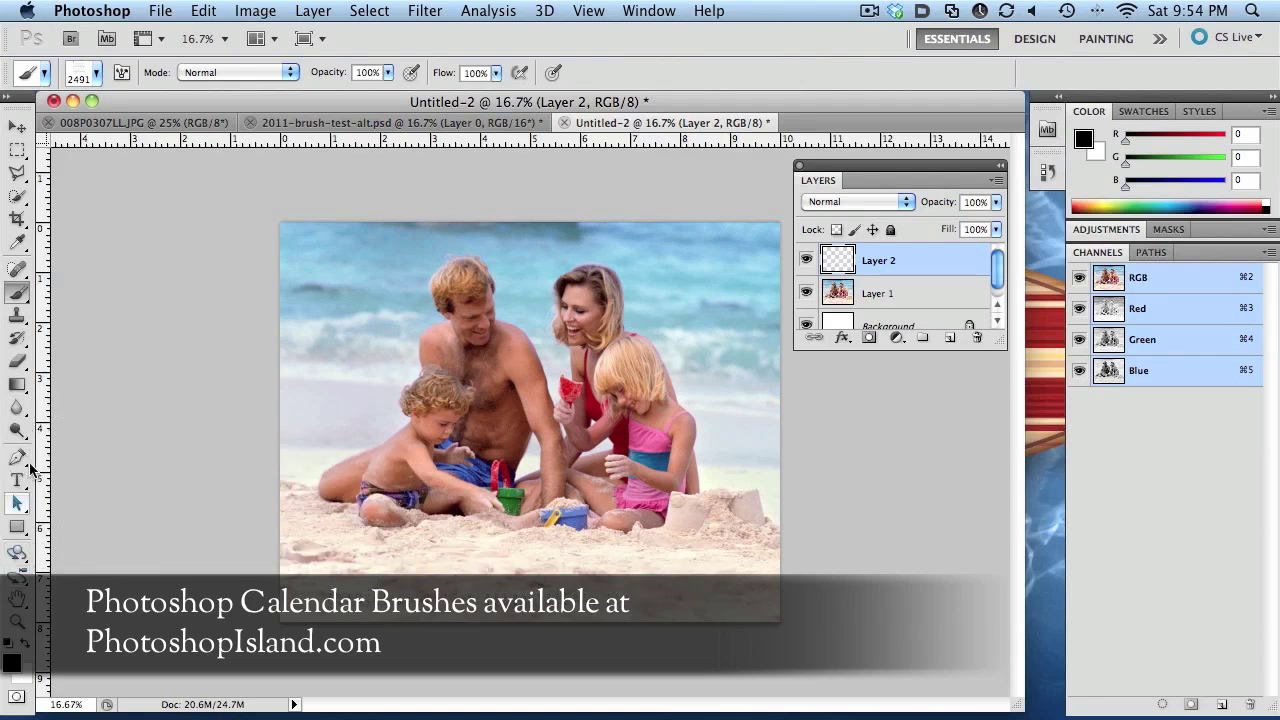
Sample a dark red from the woman's swimsuit and stamp the 2011 calendar once across the lower part of the photo.
left_click(19, 242)
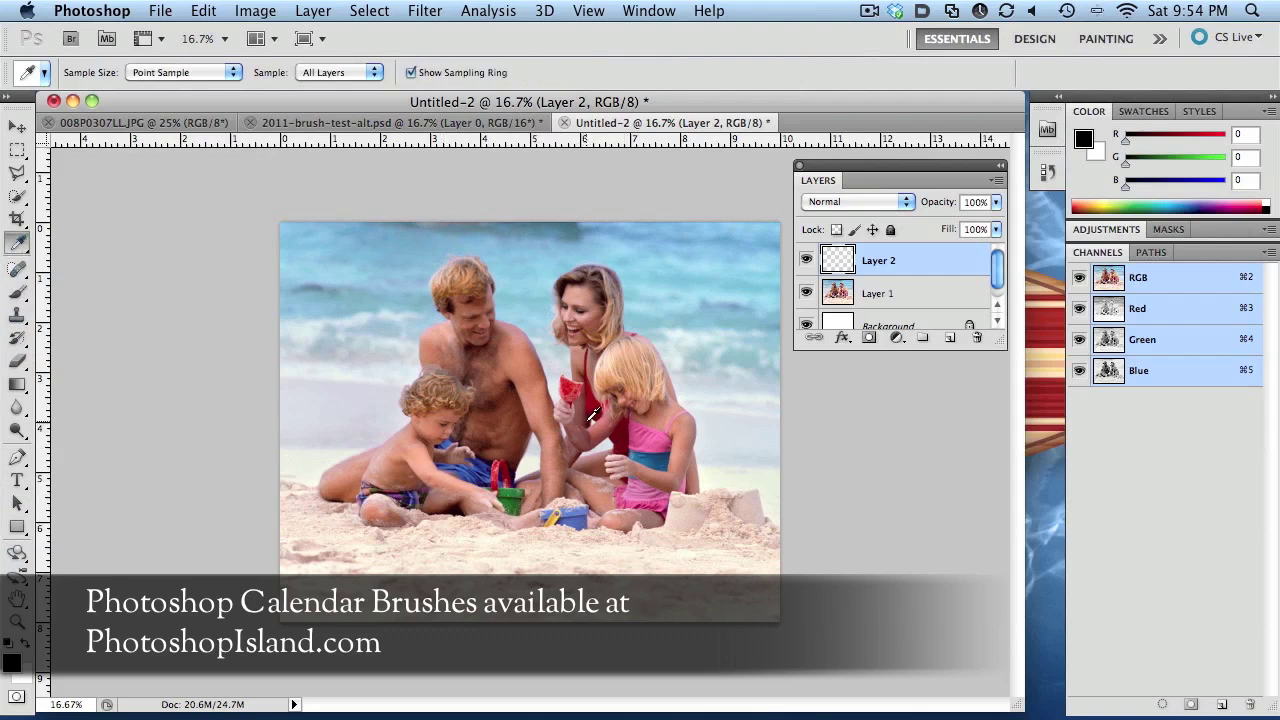
left_click(592, 418)
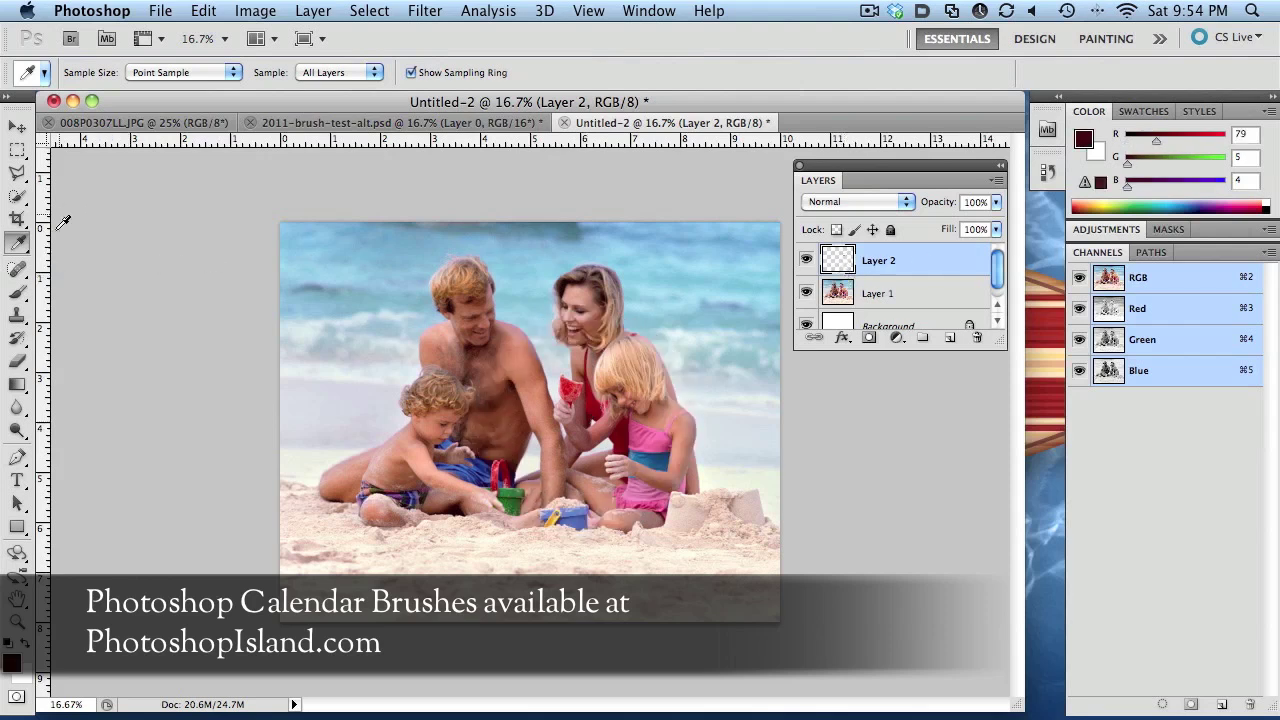
left_click(18, 292)
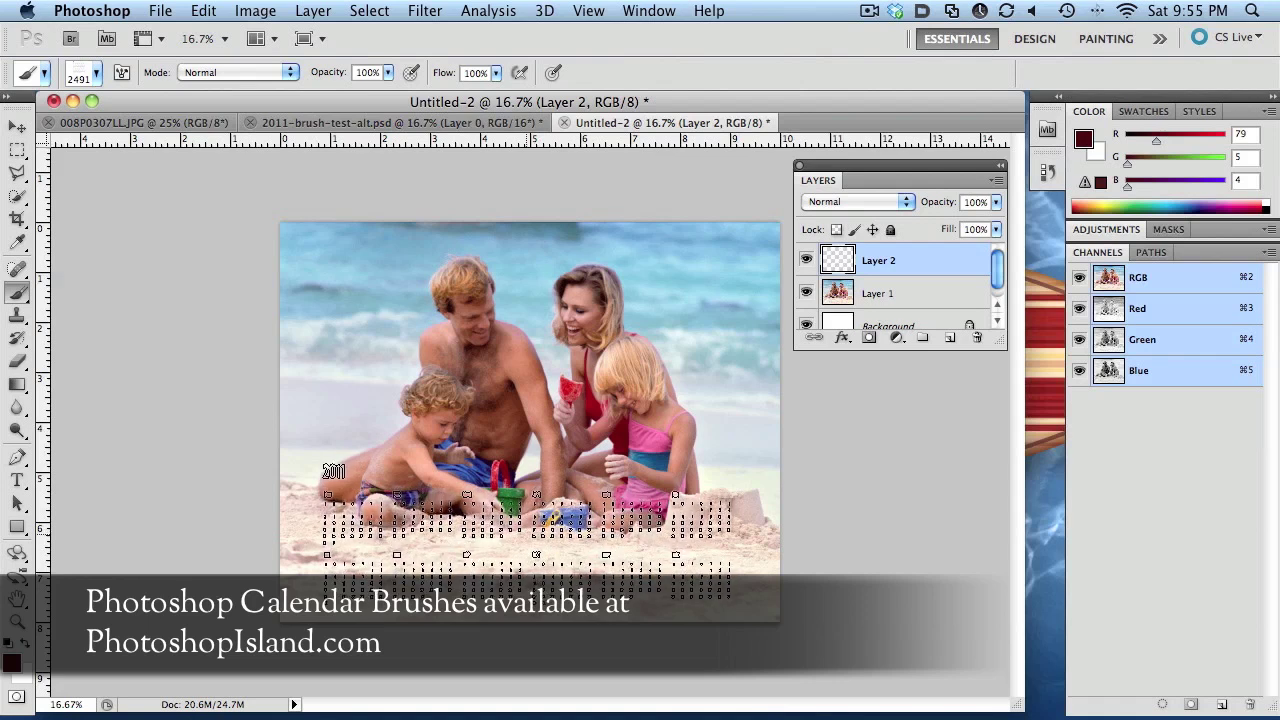
left_click(525, 531)
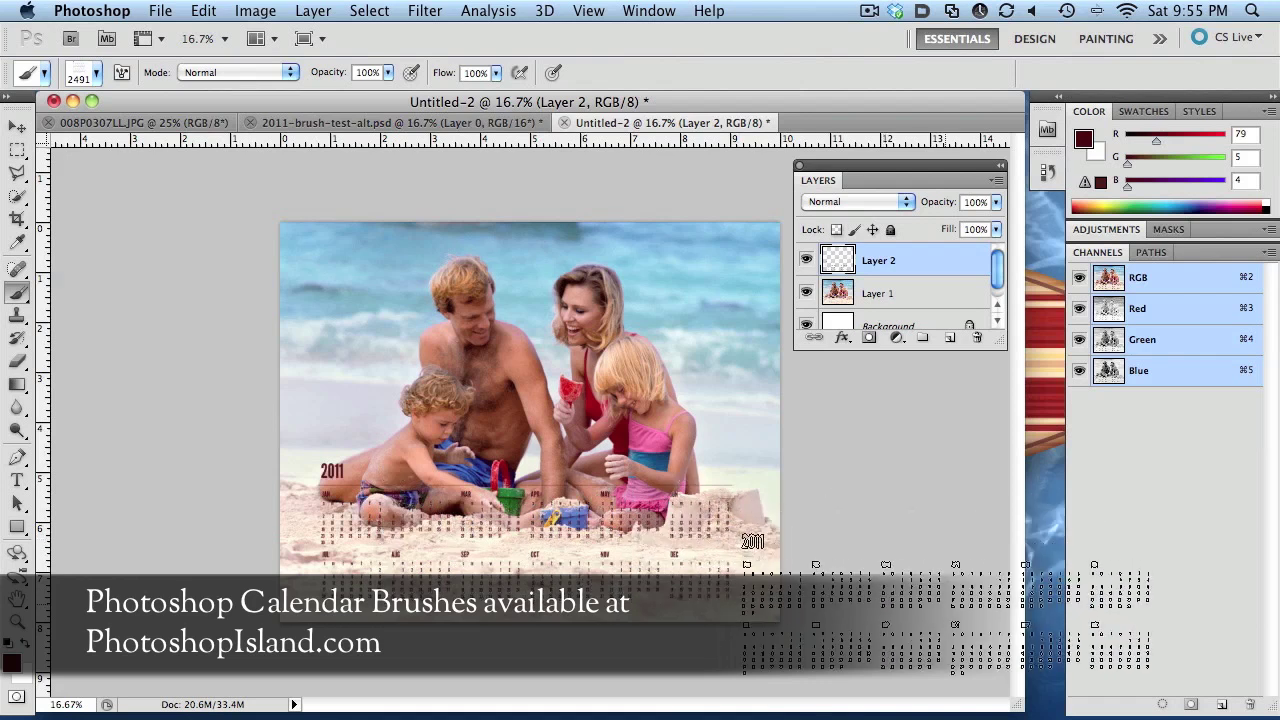
Examine the stamped calendar's month names and dates up close at 100%.
key("super+plus")
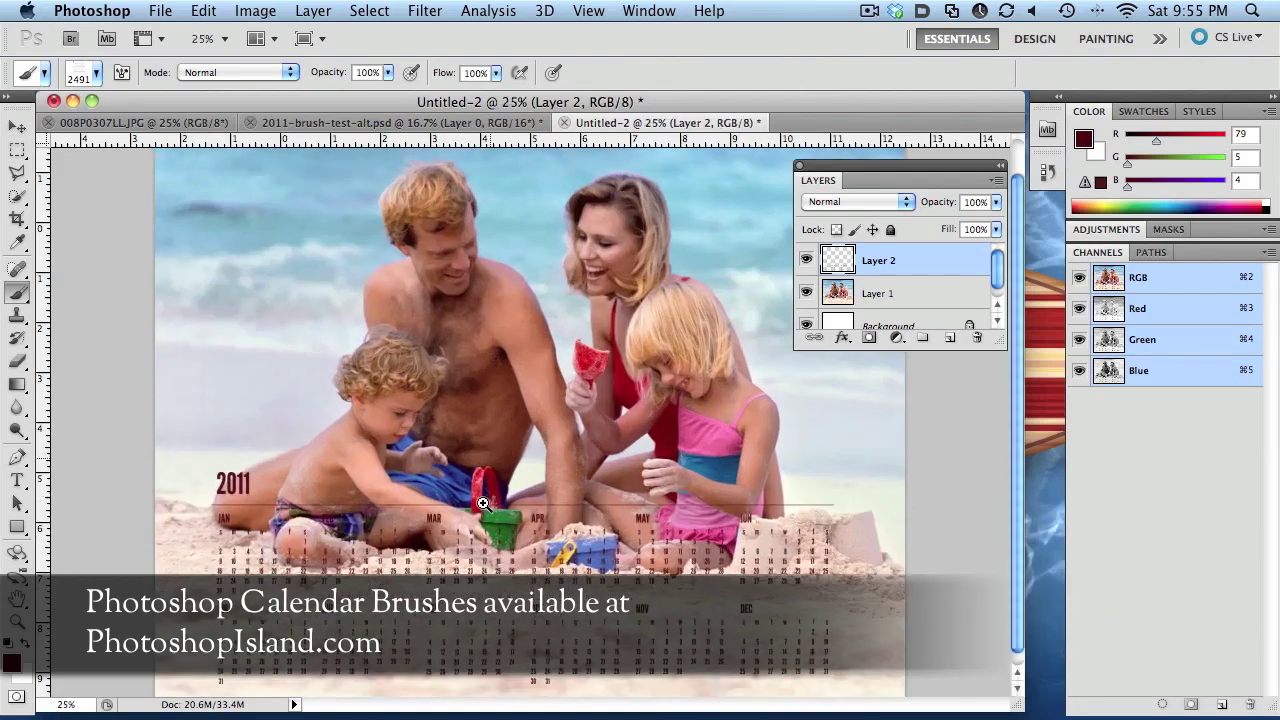
left_click(409, 587)
left_click(409, 587)
left_click(409, 587)
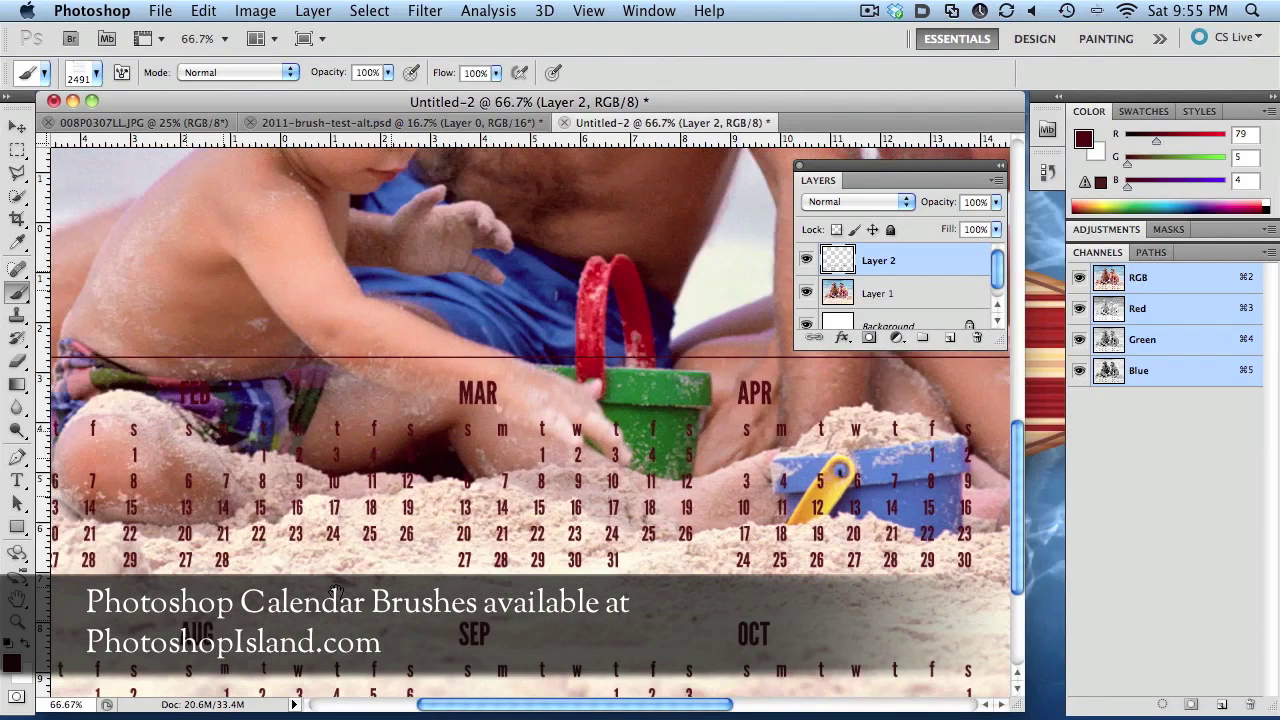
left_click(324, 582)
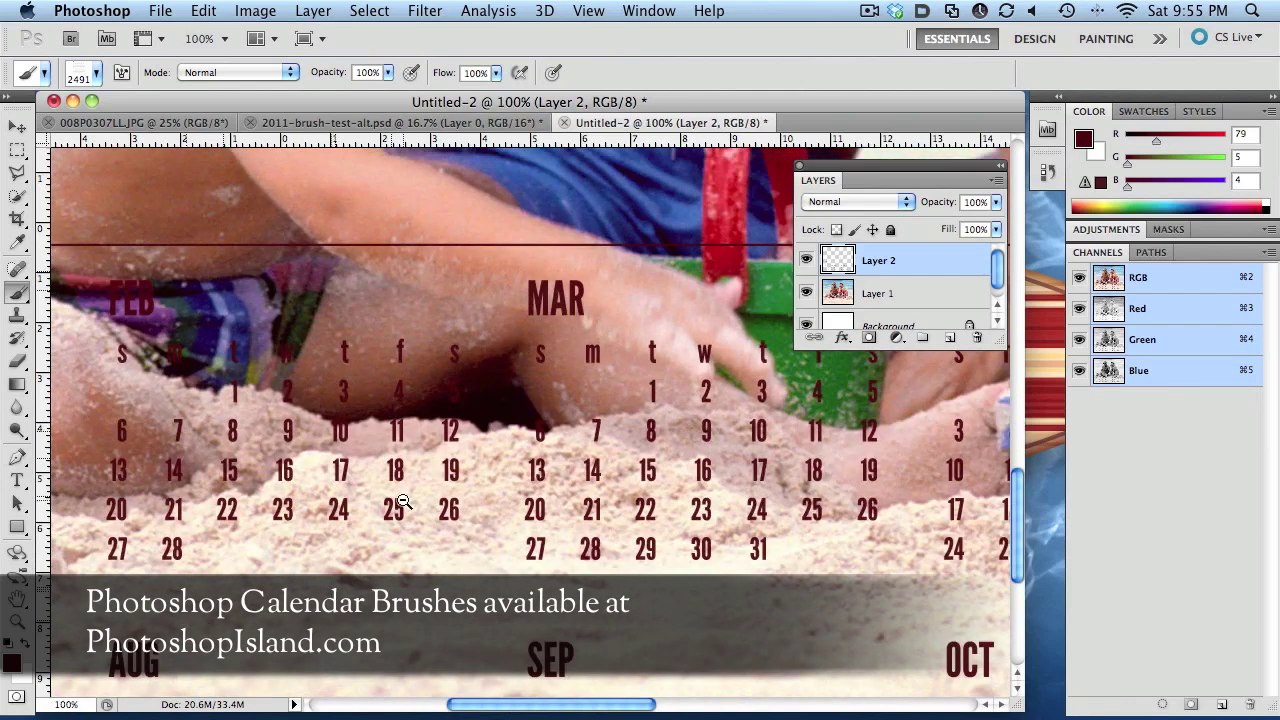
Add a new empty layer between the beach photo layer and the calendar layer.
left_click(398, 432, "alt")
left_click(398, 432, "alt")
left_click(400, 434, "alt")
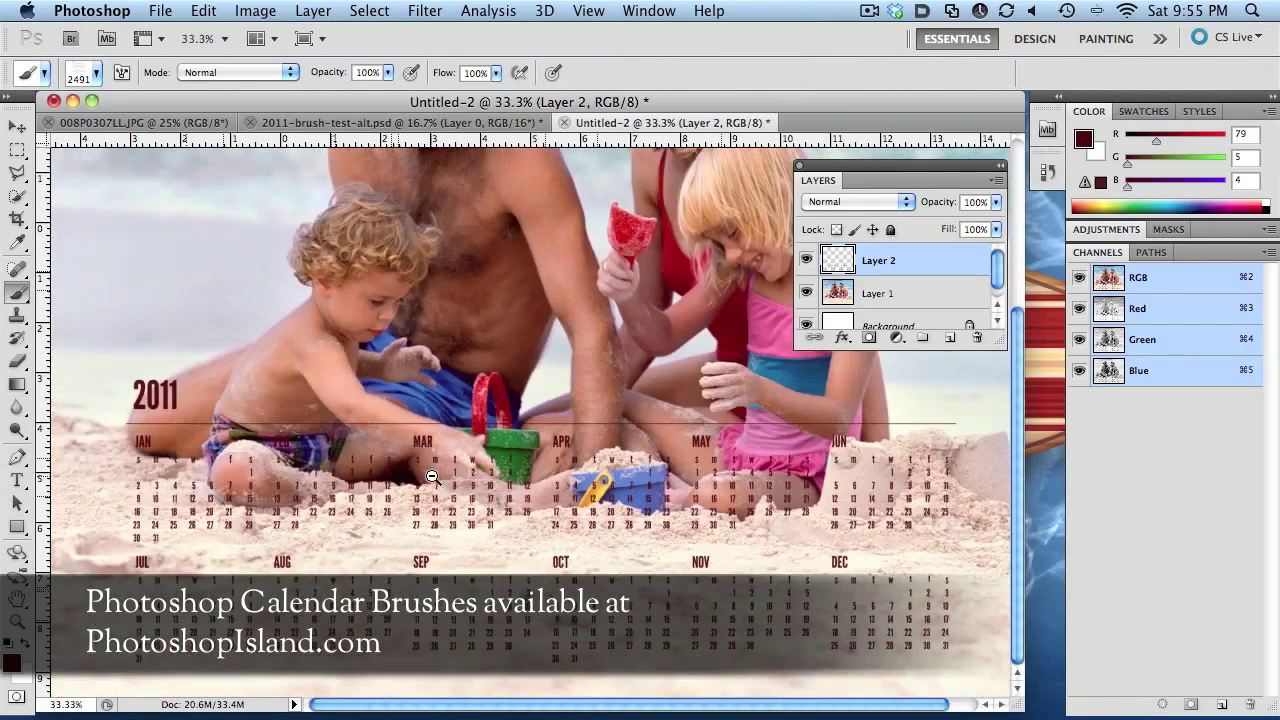
left_click(432, 476, "alt")
left_click(432, 476, "alt")
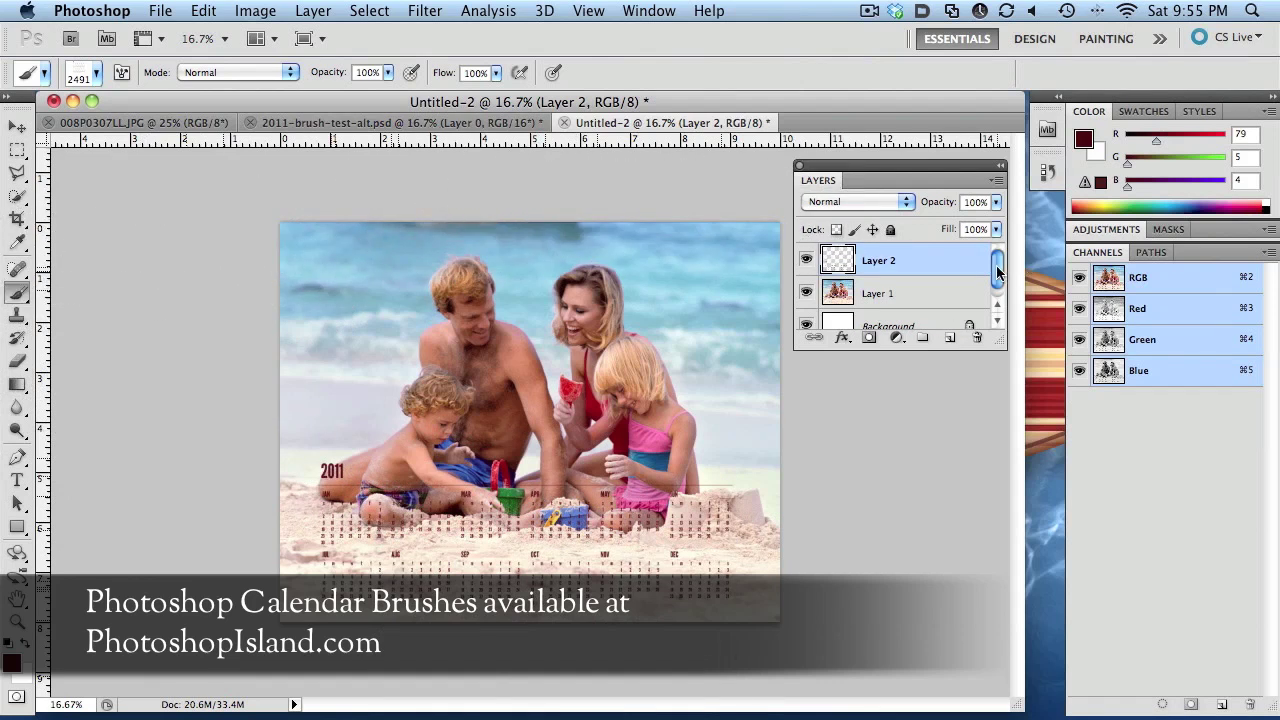
mouse_move(997, 272)
left_mouse_down()
mouse_move(998, 285)
mouse_move(997, 270)
left_mouse_up()
left_click(873, 293)
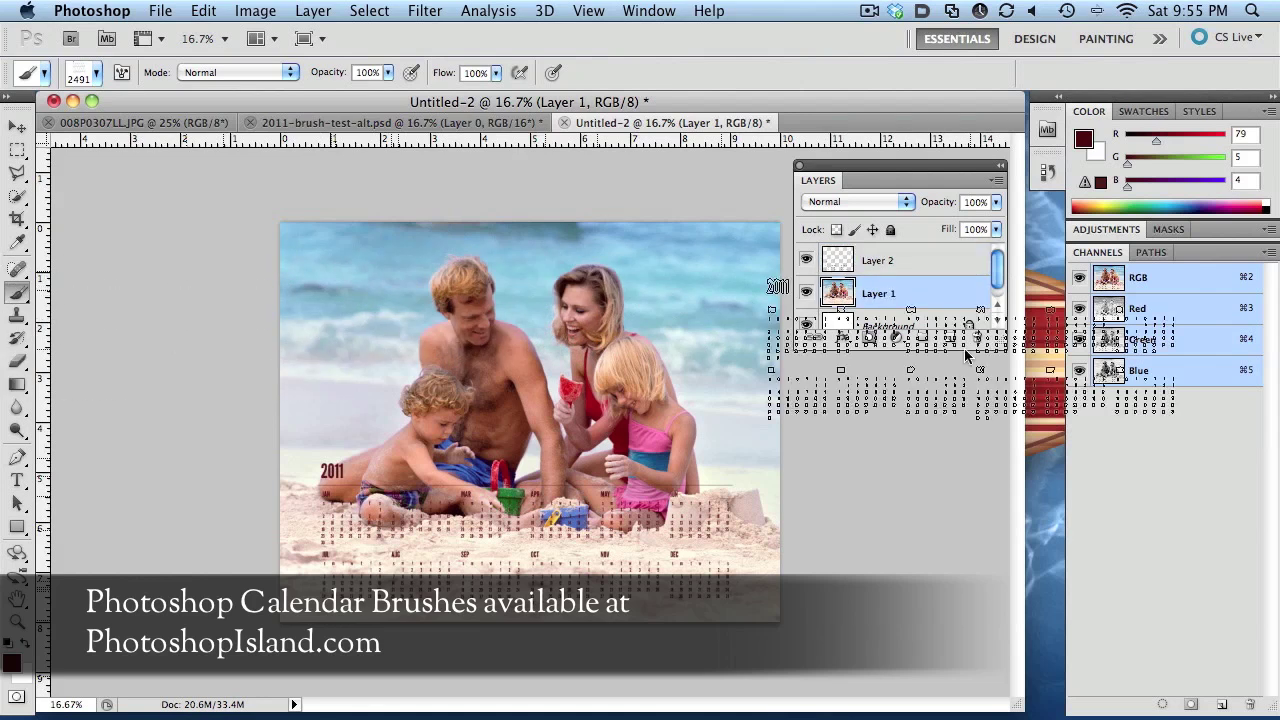
left_click(950, 338)
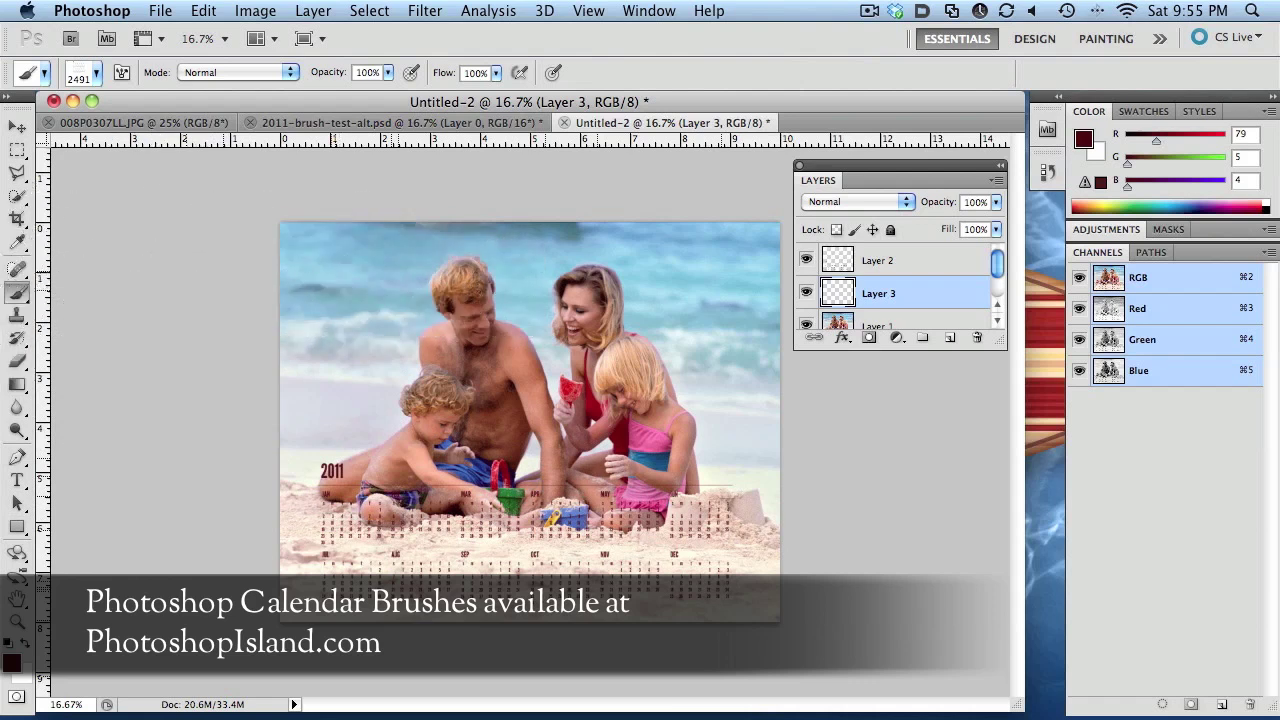
Sample a pale cream from the sand and set the Gradient tool to the foreground-to-transparent preset.
left_click(17, 243)
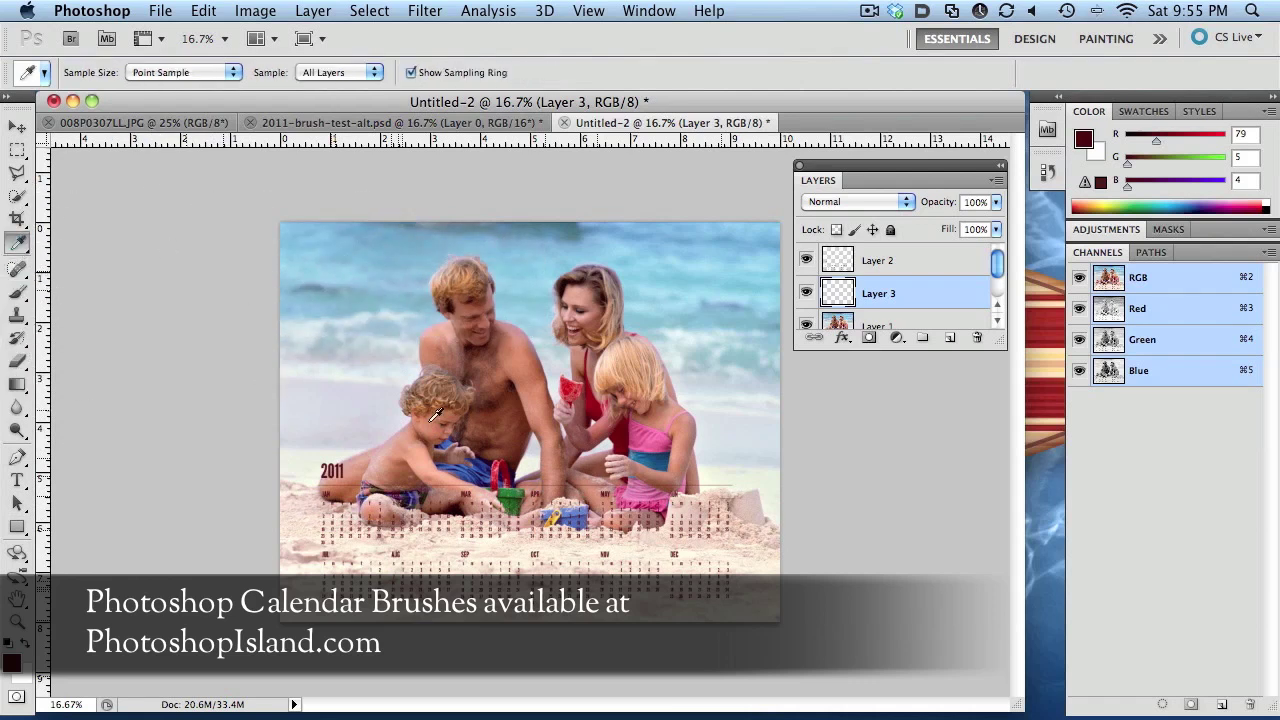
left_click(487, 541)
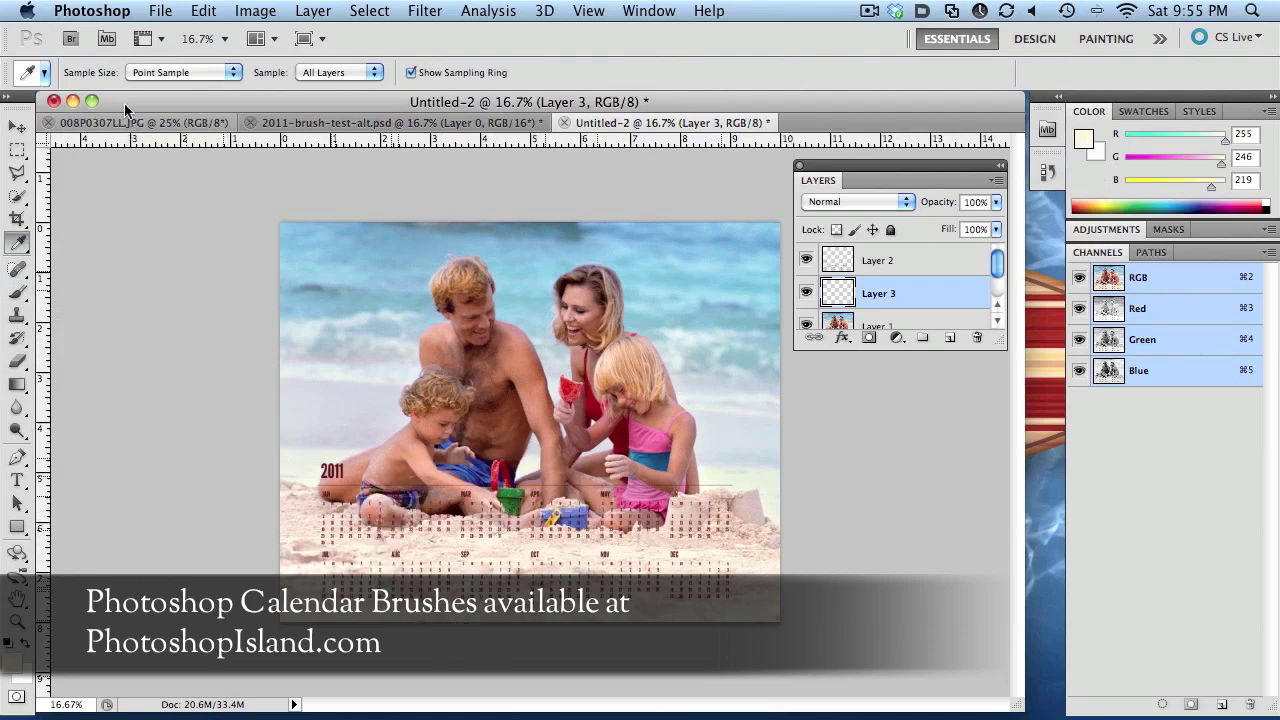
left_click(18, 386)
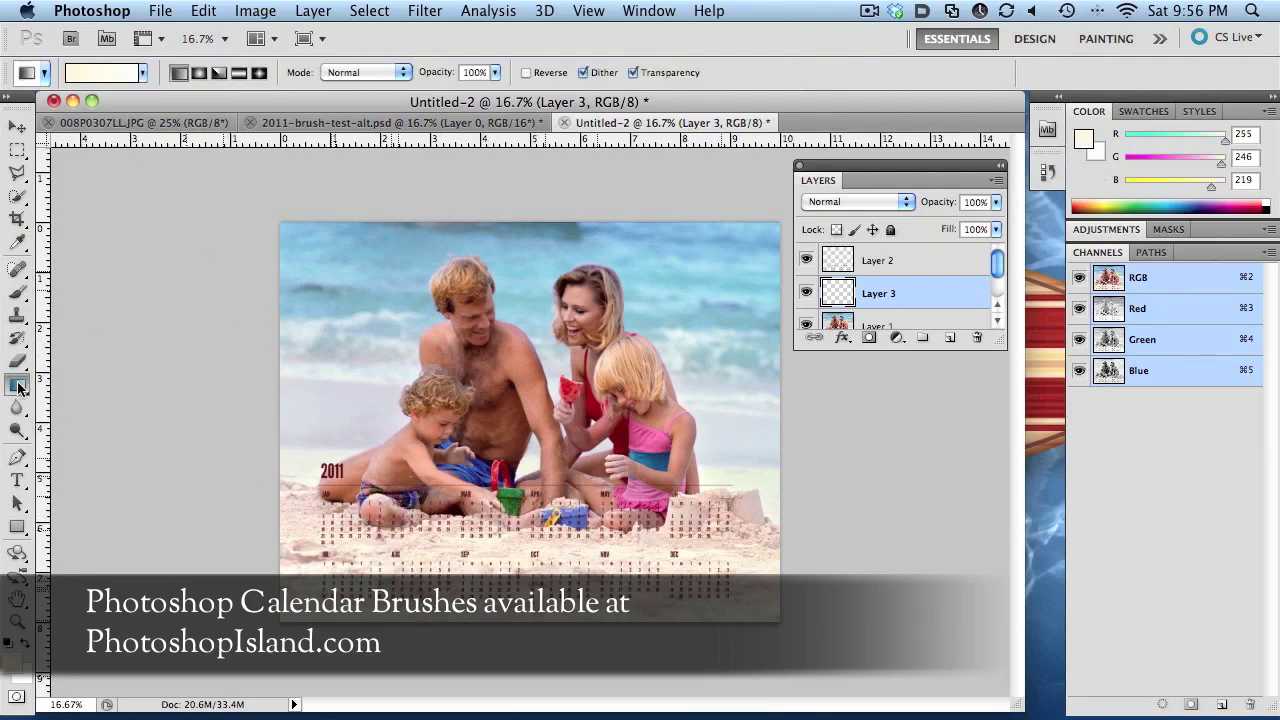
left_click(143, 73)
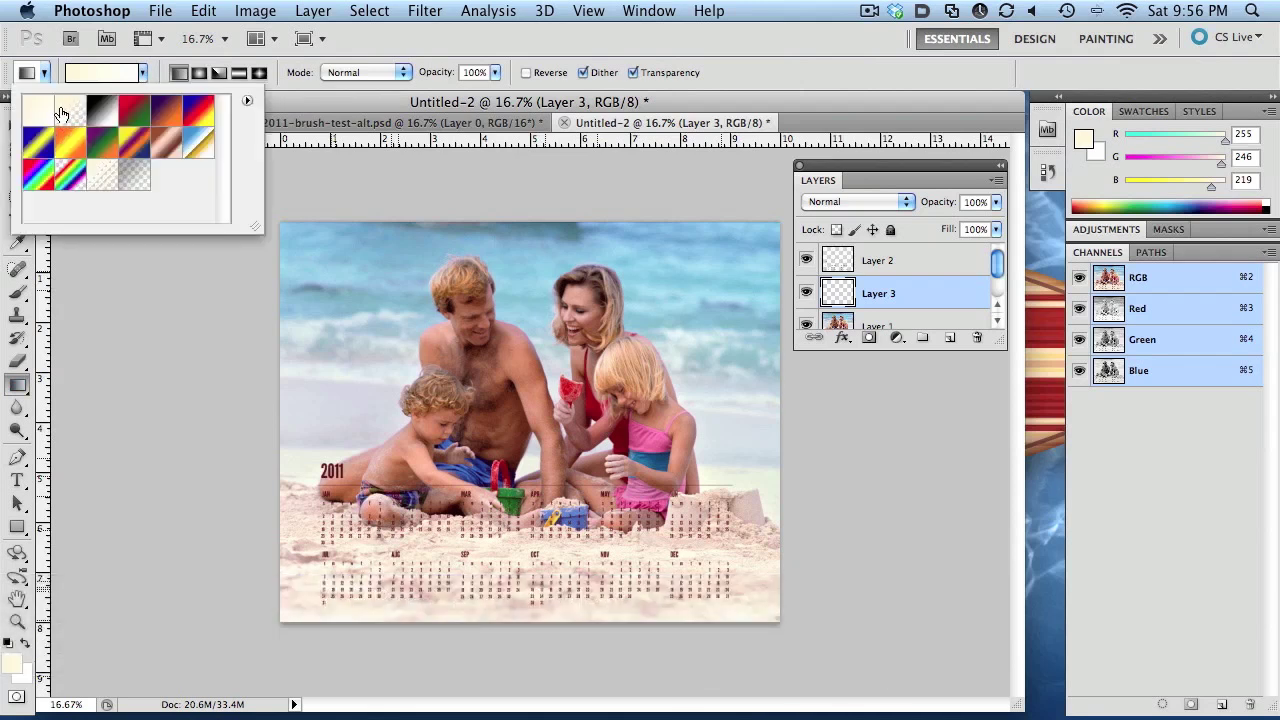
left_click(292, 104)
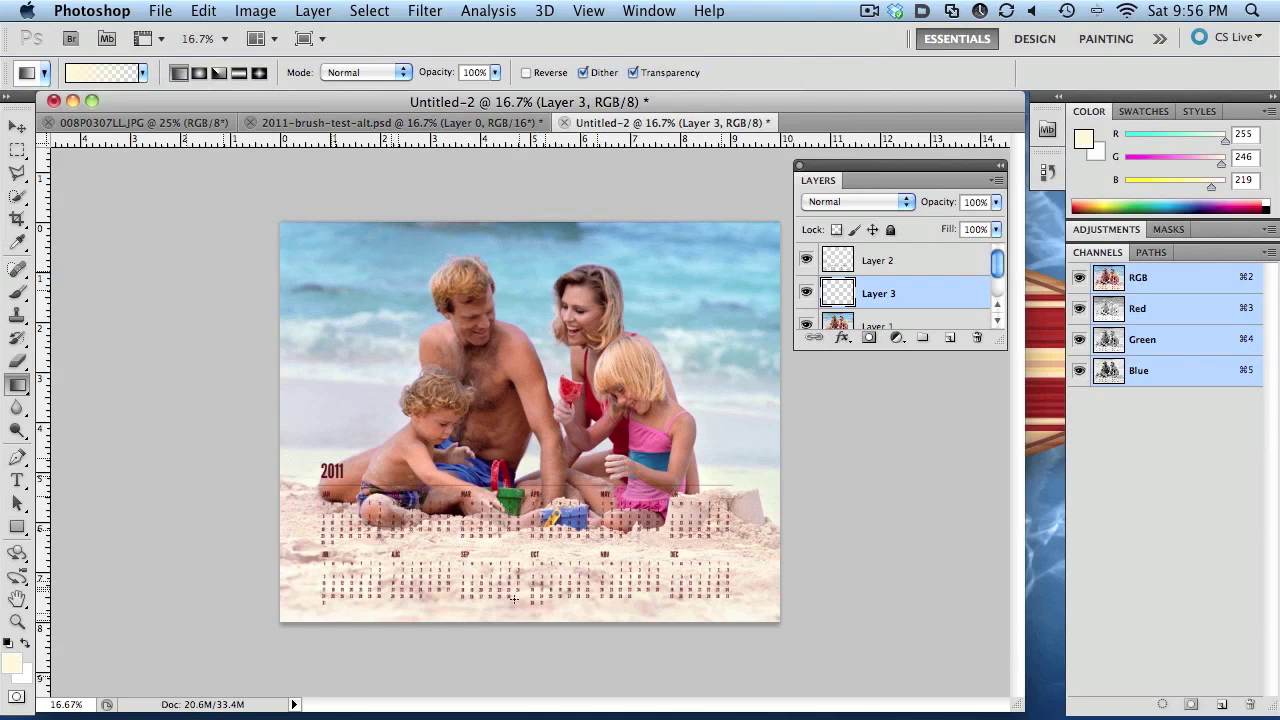
Draw three overlapping upward linear gradients on the new layer, fading the sand behind the calendar to cream.
left_click_drag(514, 598, 502, 478)
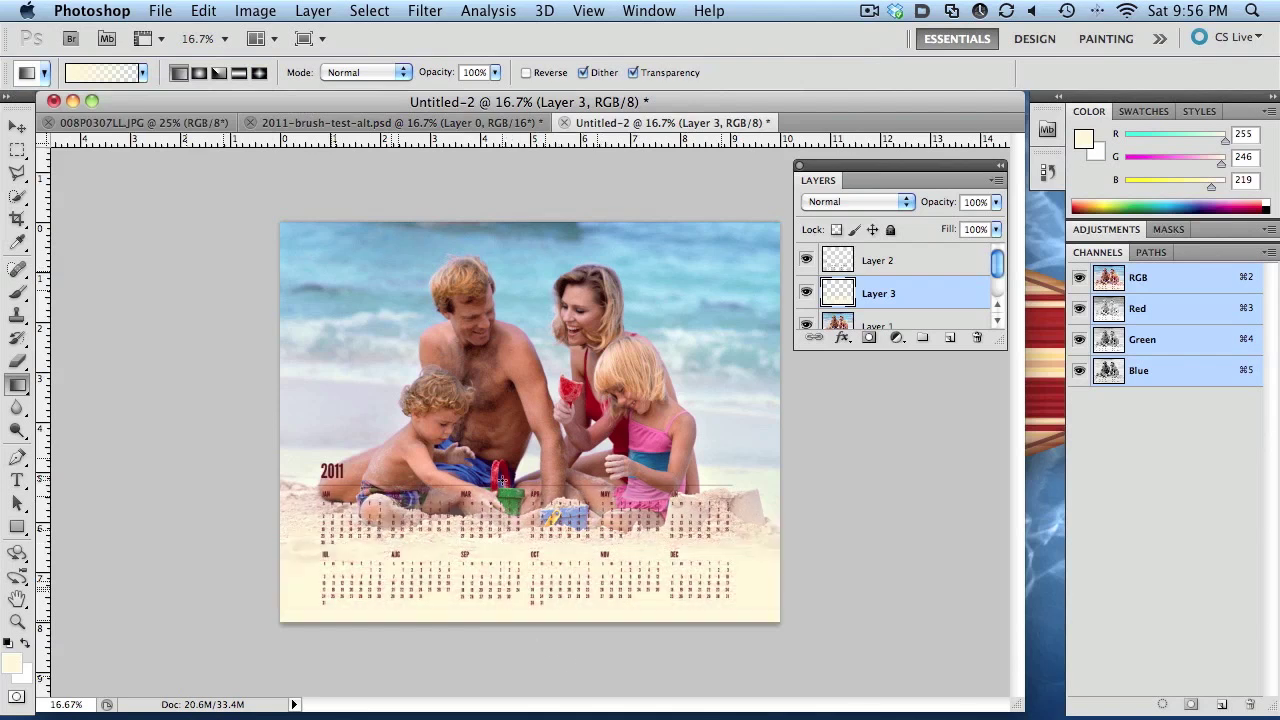
left_click_drag(491, 557, 495, 449)
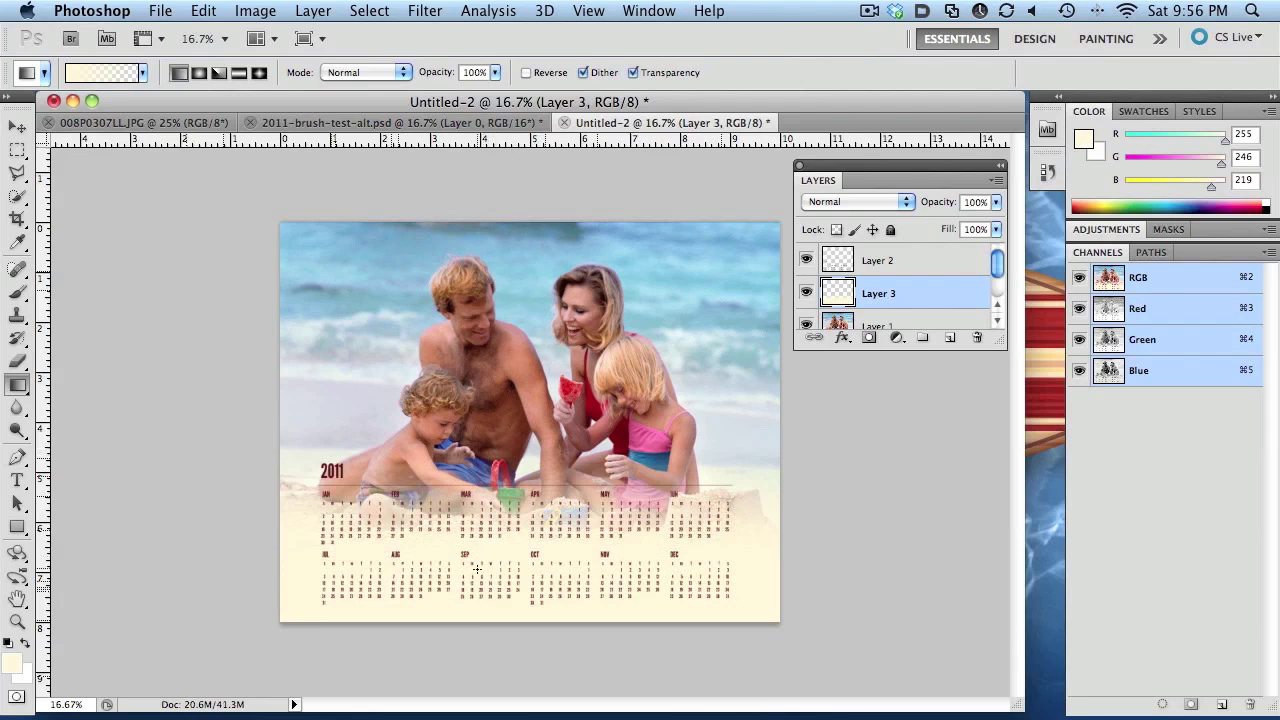
left_click_drag(477, 568, 480, 450)
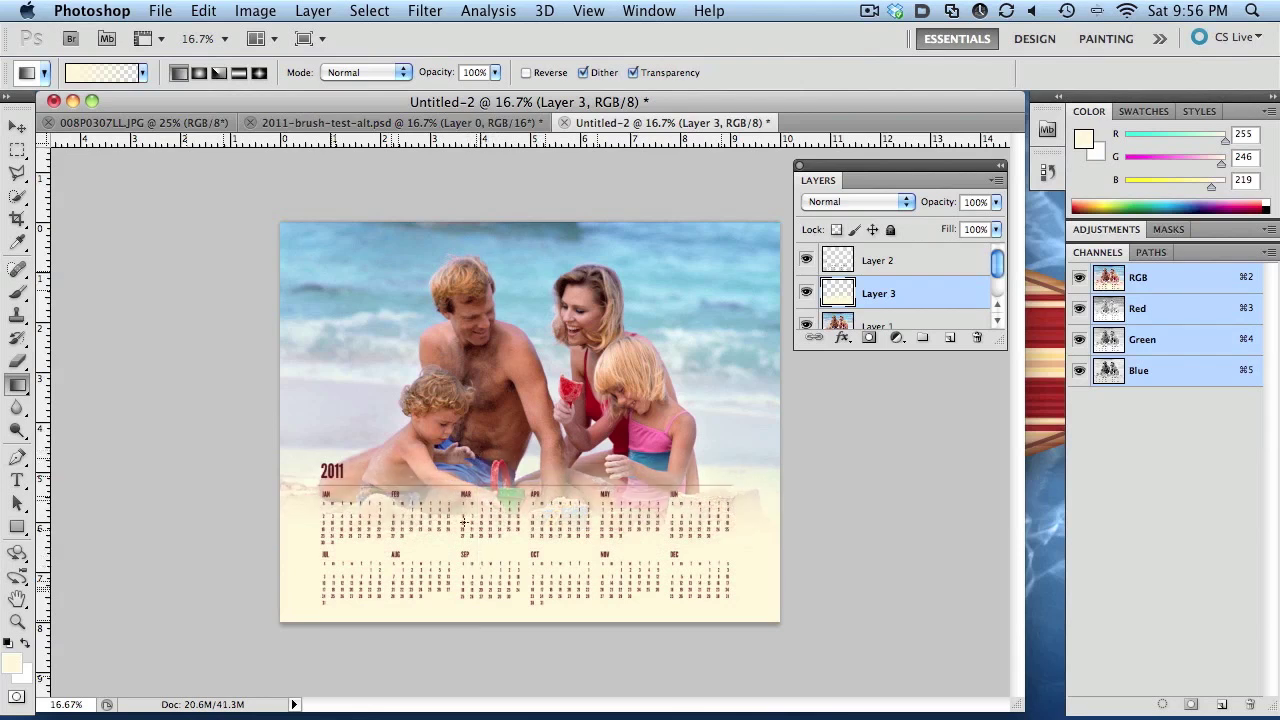
Examine the legibility of the calendar's months and dates against the cream fade up close at 100%.
left_click(500, 545)
left_click(496, 575)
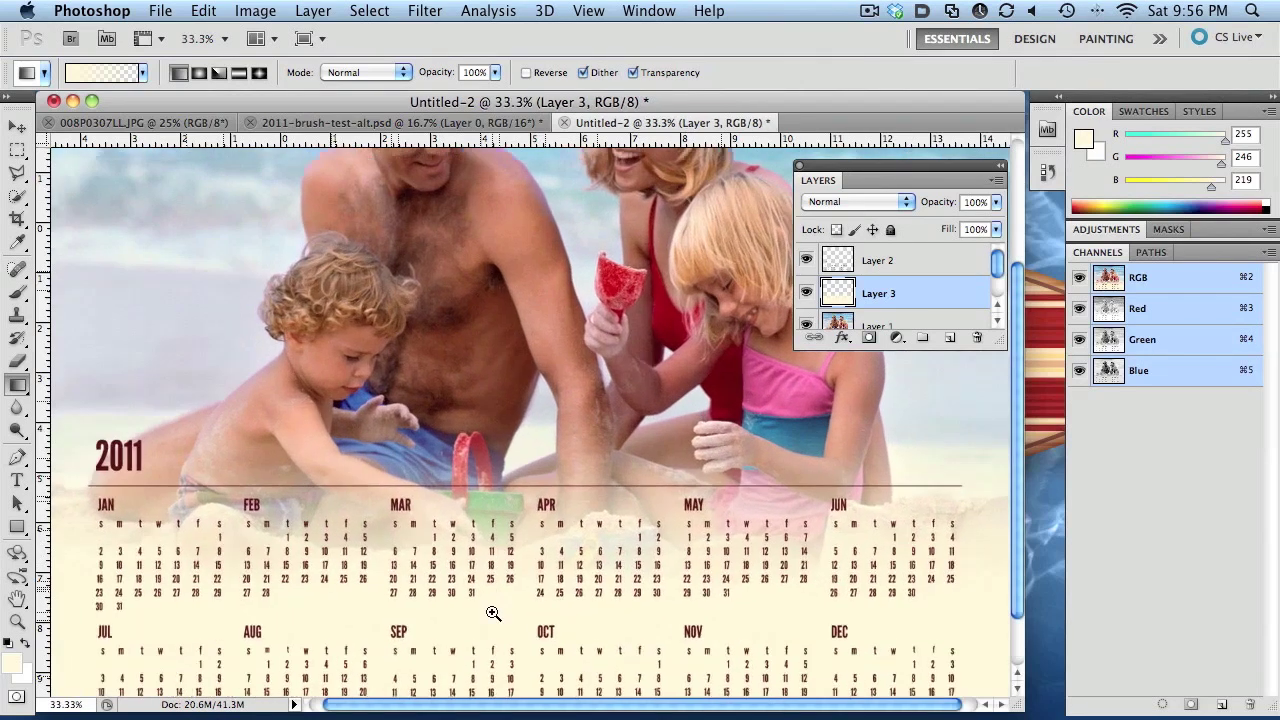
left_click(491, 611)
left_click(491, 633)
left_click(491, 633)
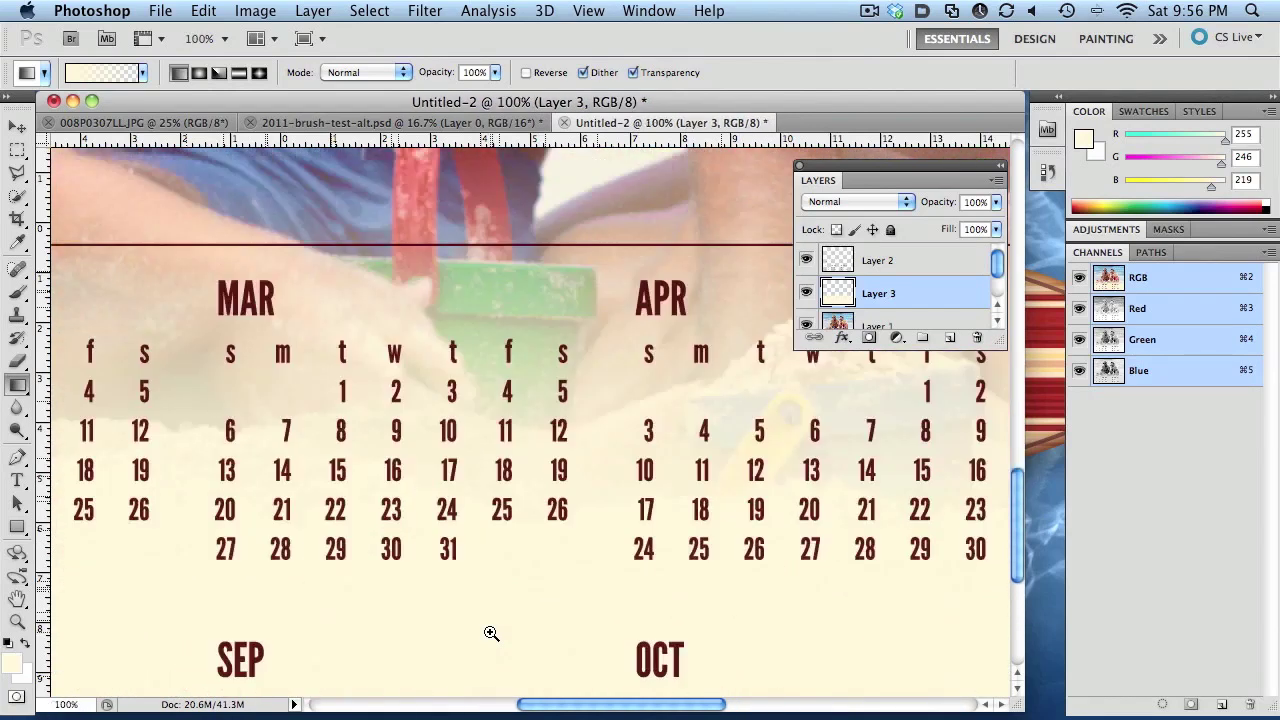
left_click(538, 545, "alt")
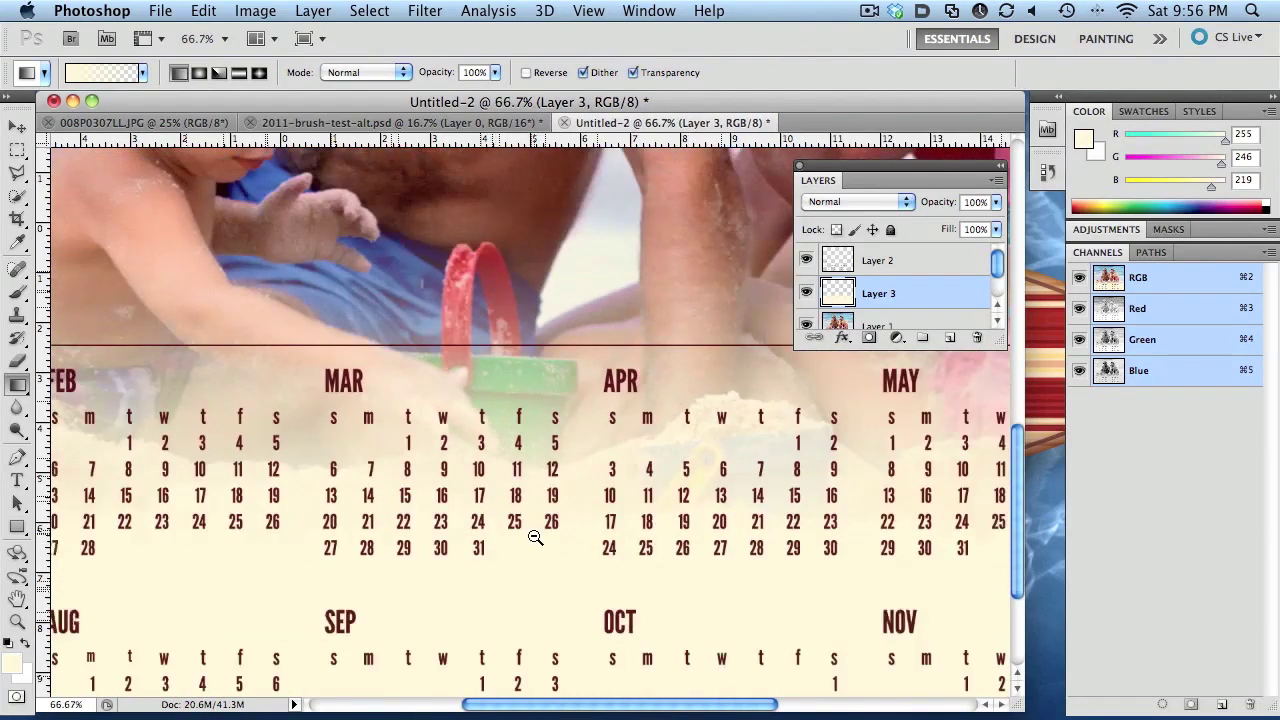
left_click(541, 547, "alt")
left_click(541, 547, "alt")
left_click(560, 542, "alt")
left_click(563, 556, "alt")
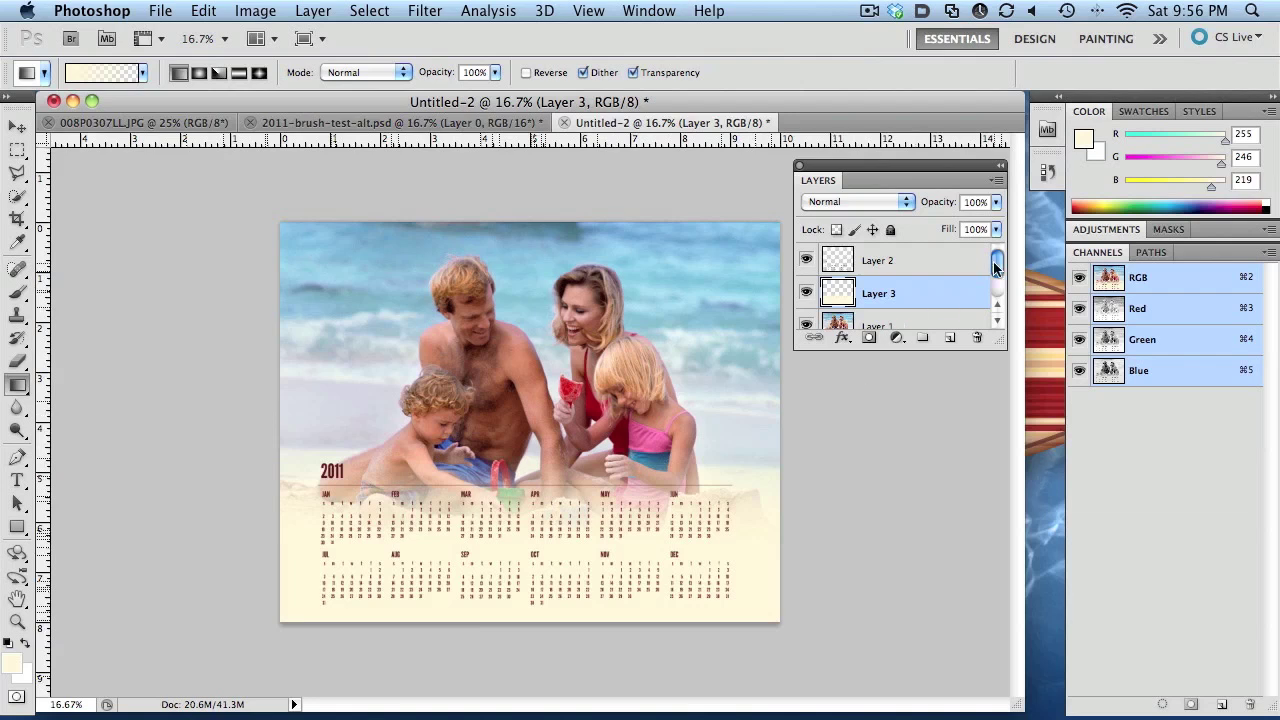
Move the beach photo layer straight up so the family sits higher above the calendar.
left_click_drag(993, 261, 995, 283)
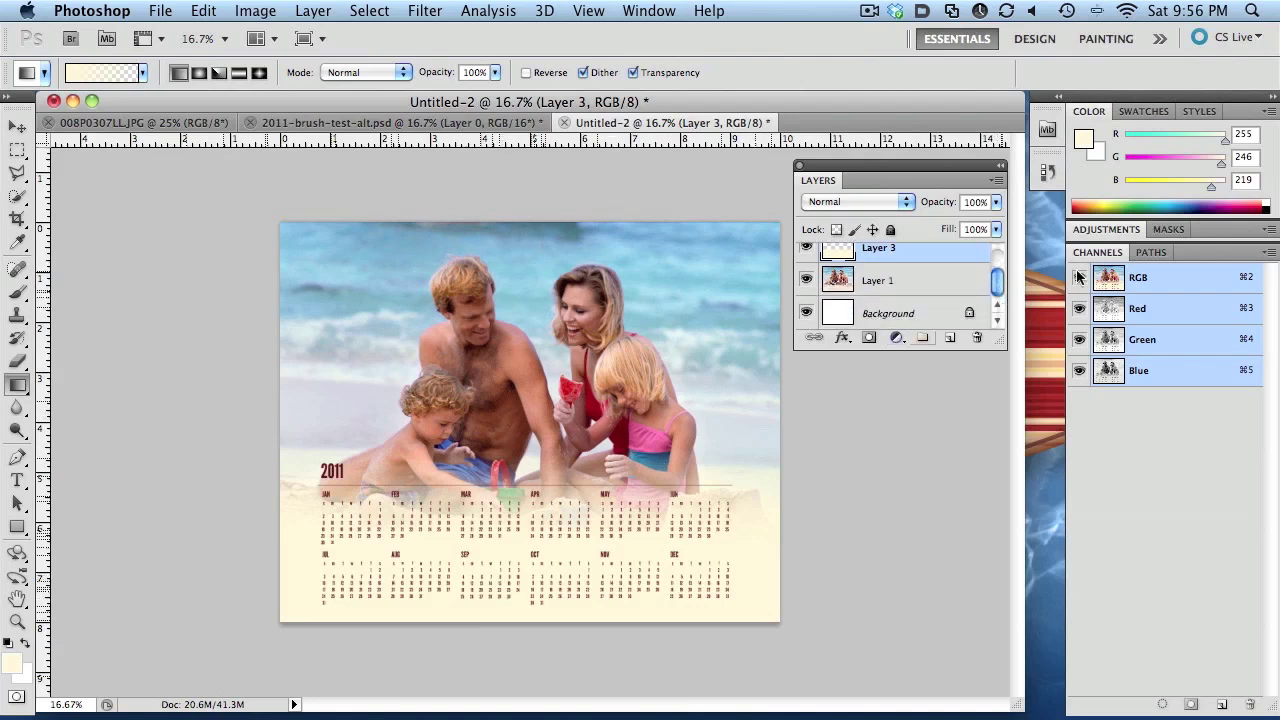
left_click(836, 282)
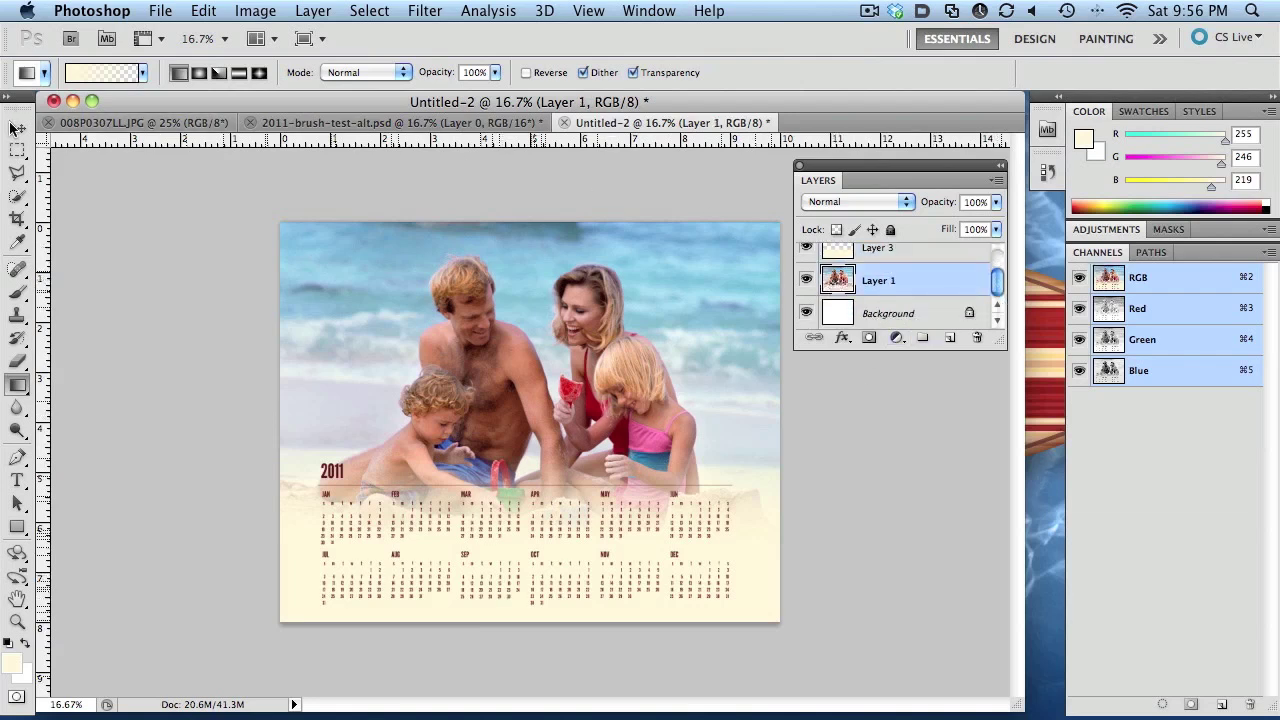
left_click(17, 127)
left_click_drag(522, 365, 522, 340)
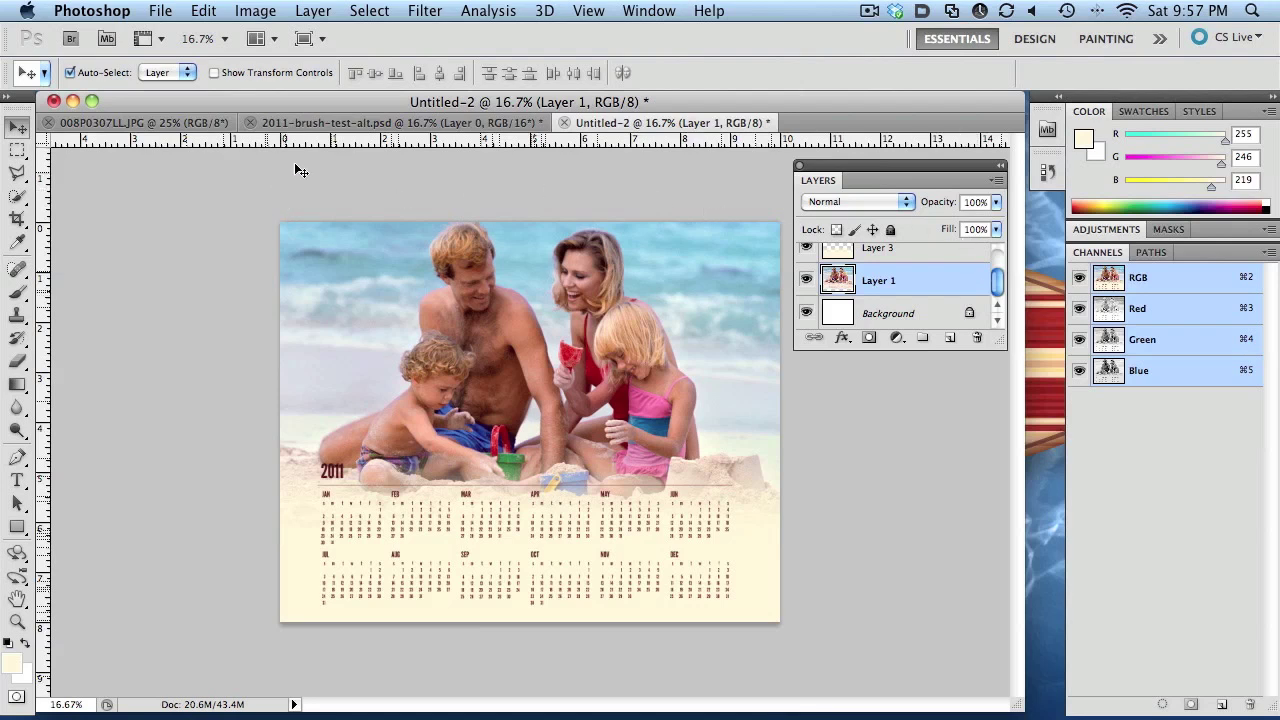
Create a new RGB document 8 inches wide and 10 inches high at 300 pixels/inch with a white background.
left_click(316, 123)
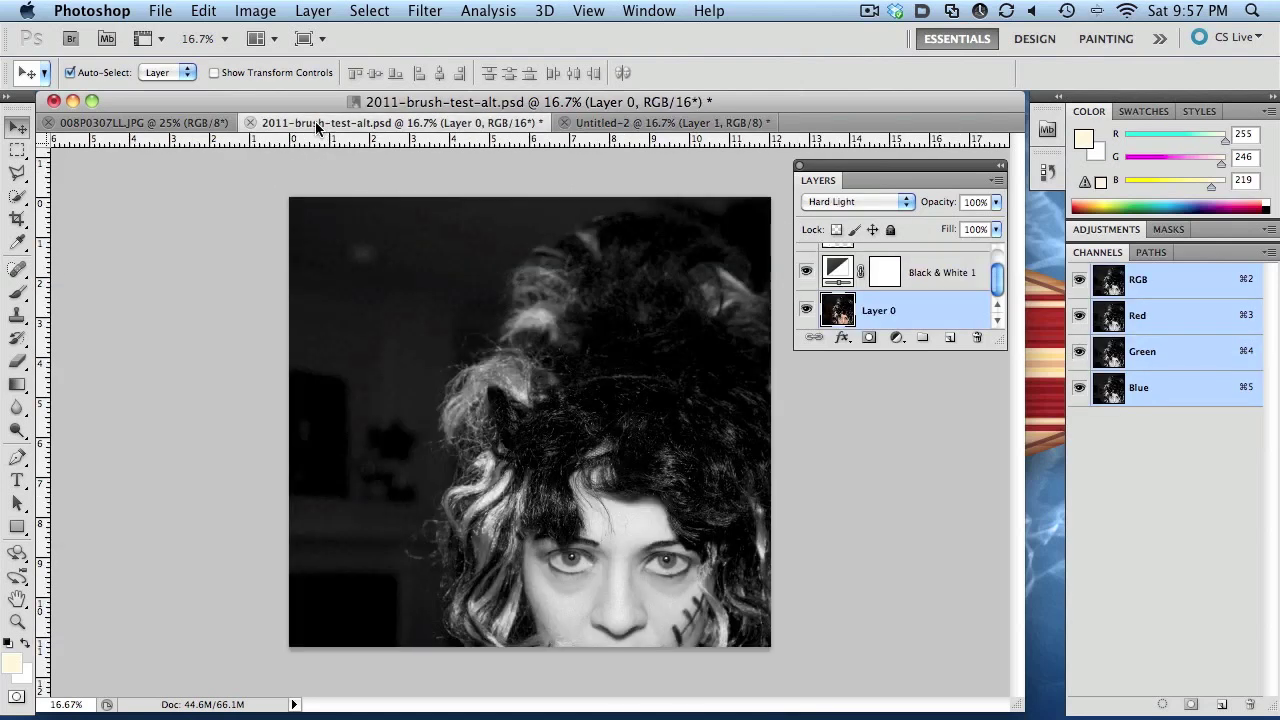
left_click(701, 124)
left_click(160, 10)
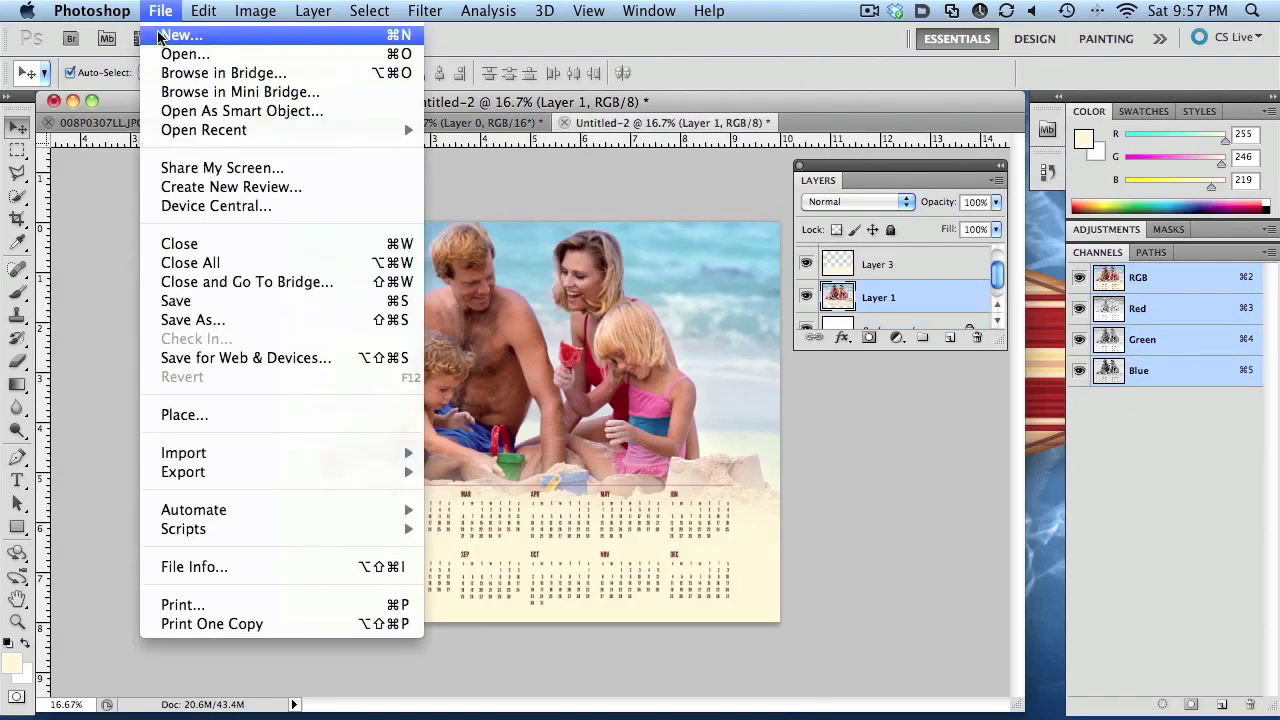
left_click(159, 37)
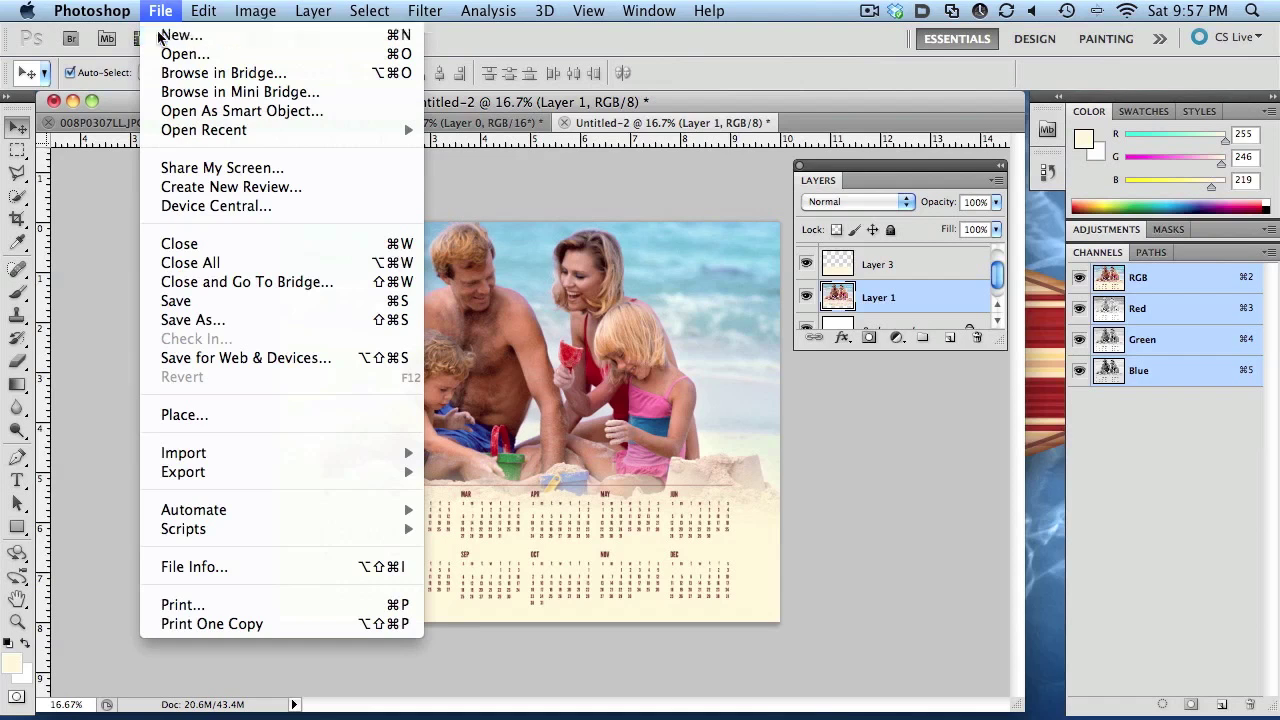
double_click(621, 384)
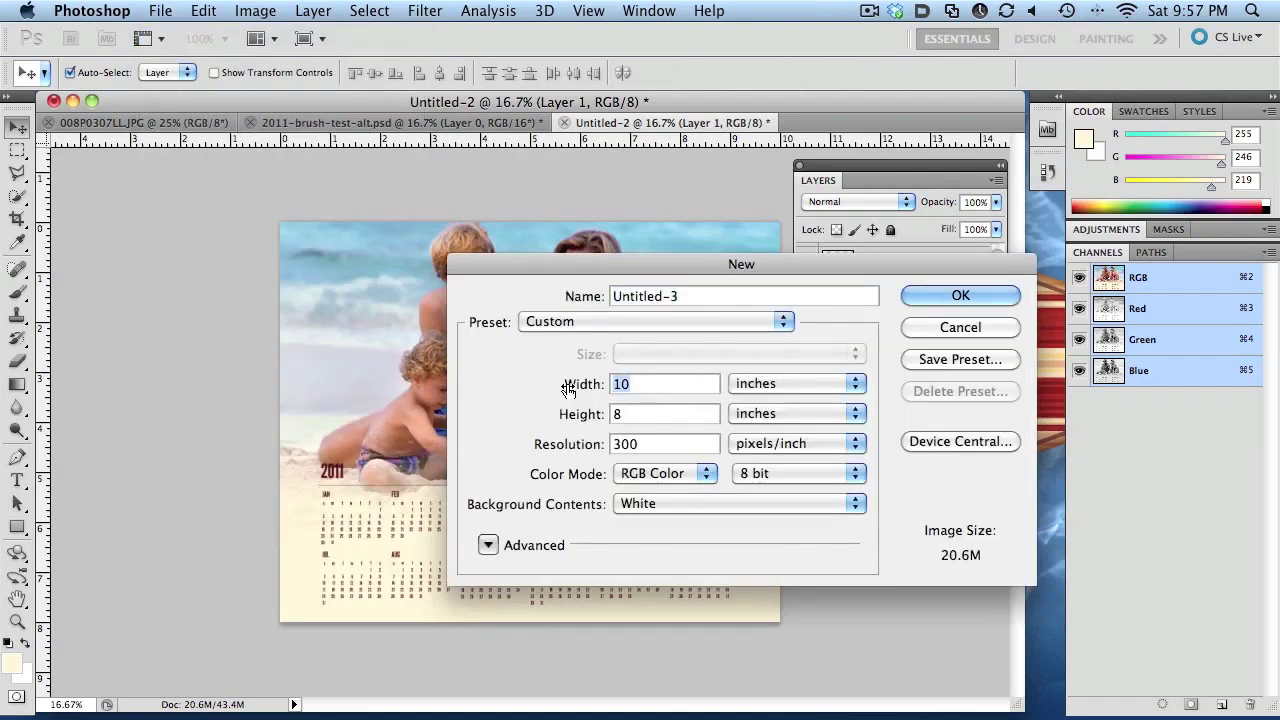
type("8")
key("Tab")
type("10")
left_click(958, 297)
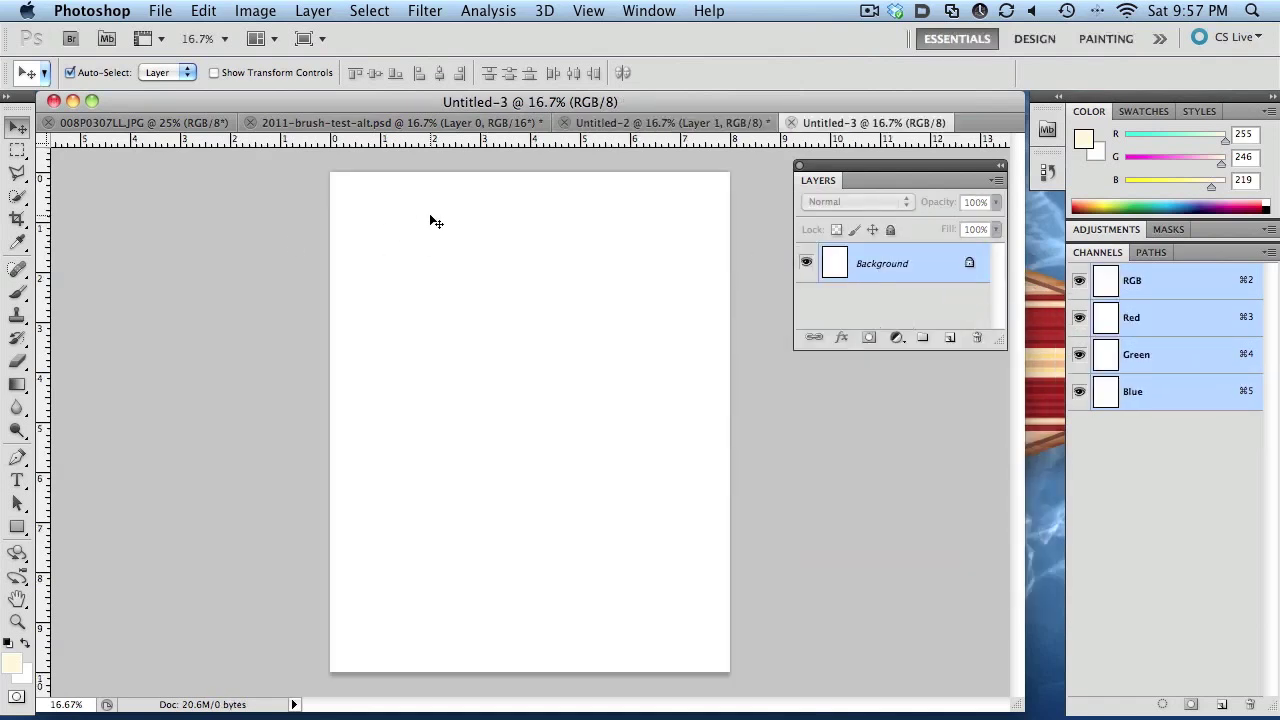
Copy the black-and-white portrait layer from 2011-brush-test-alt.psd into the new portrait-format document and position it on the page.
left_click(370, 126)
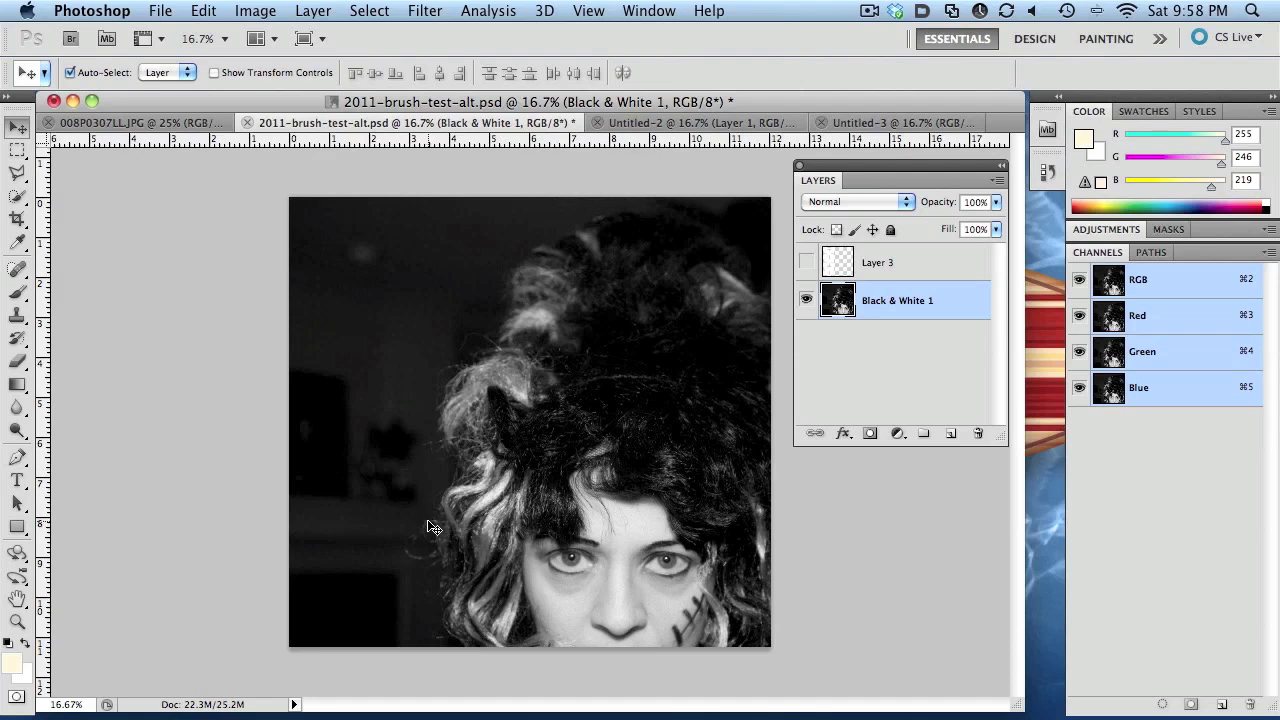
mouse_move(425, 525)
left_mouse_down()
mouse_move(787, 193)
mouse_move(833, 122)
mouse_move(845, 125)
mouse_move(606, 349)
mouse_move(451, 554)
mouse_move(460, 531)
mouse_move(447, 533)
left_mouse_up()
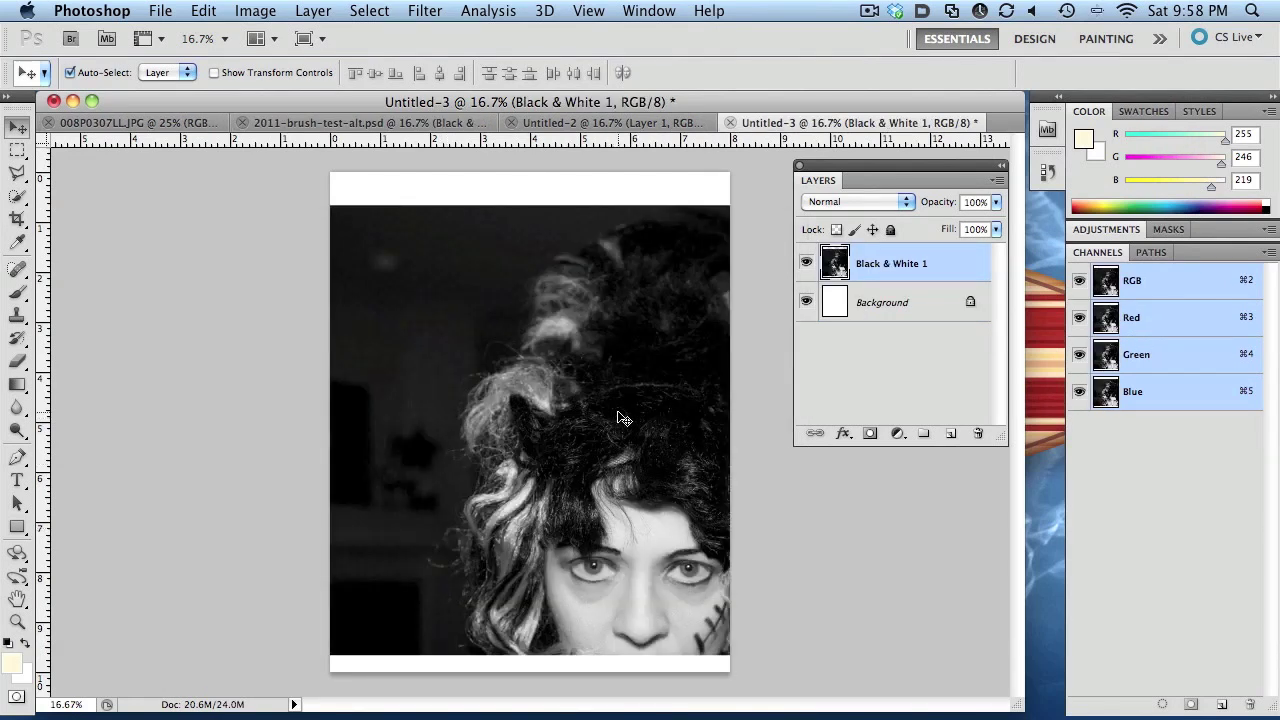
left_click_drag(620, 422, 605, 410)
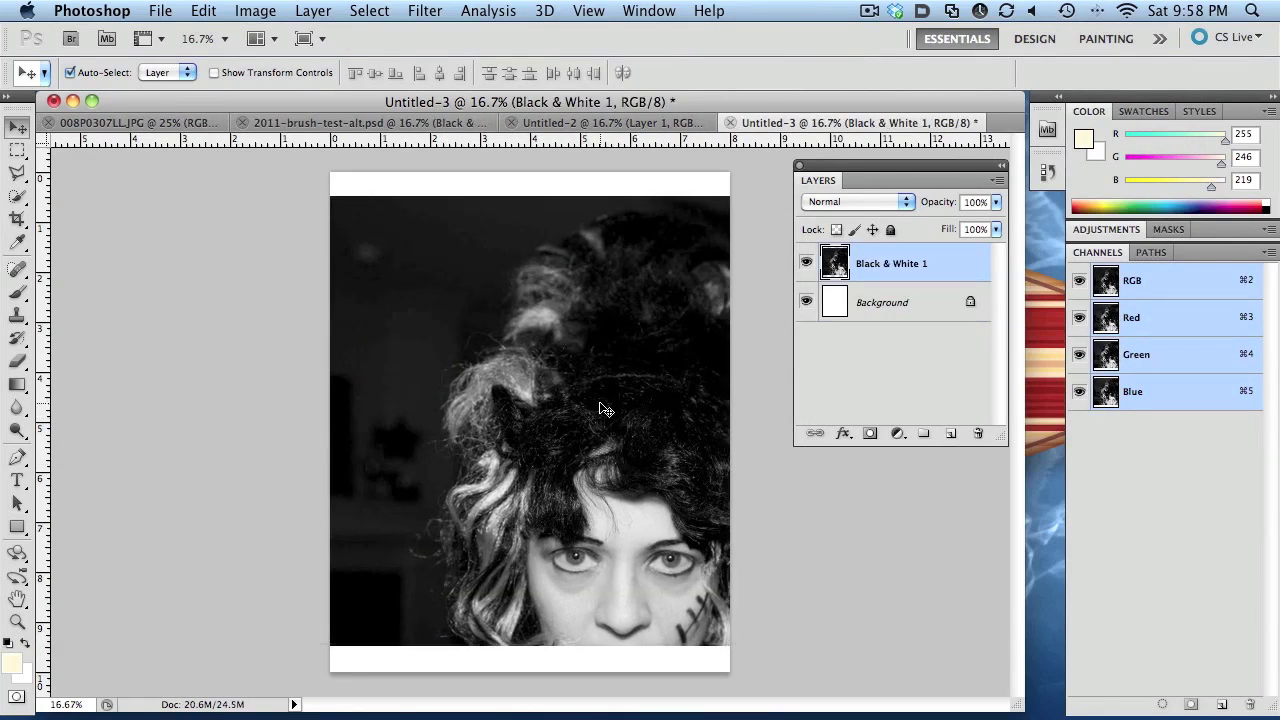
Scale the portrait proportionally to 116.68% and shift it so it fills the page with half the face cropped at the page's right edge.
key("super+t")
left_click_drag(292, 192, 264, 171)
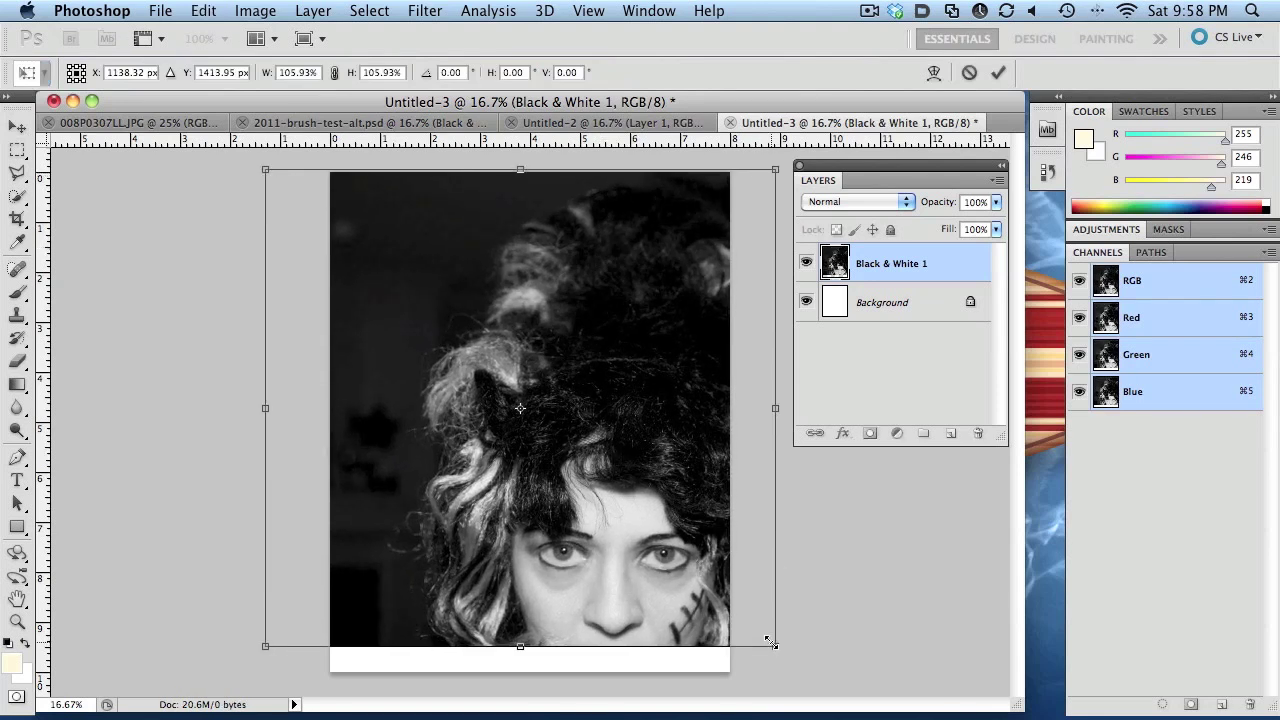
left_click_drag(772, 643, 805, 672)
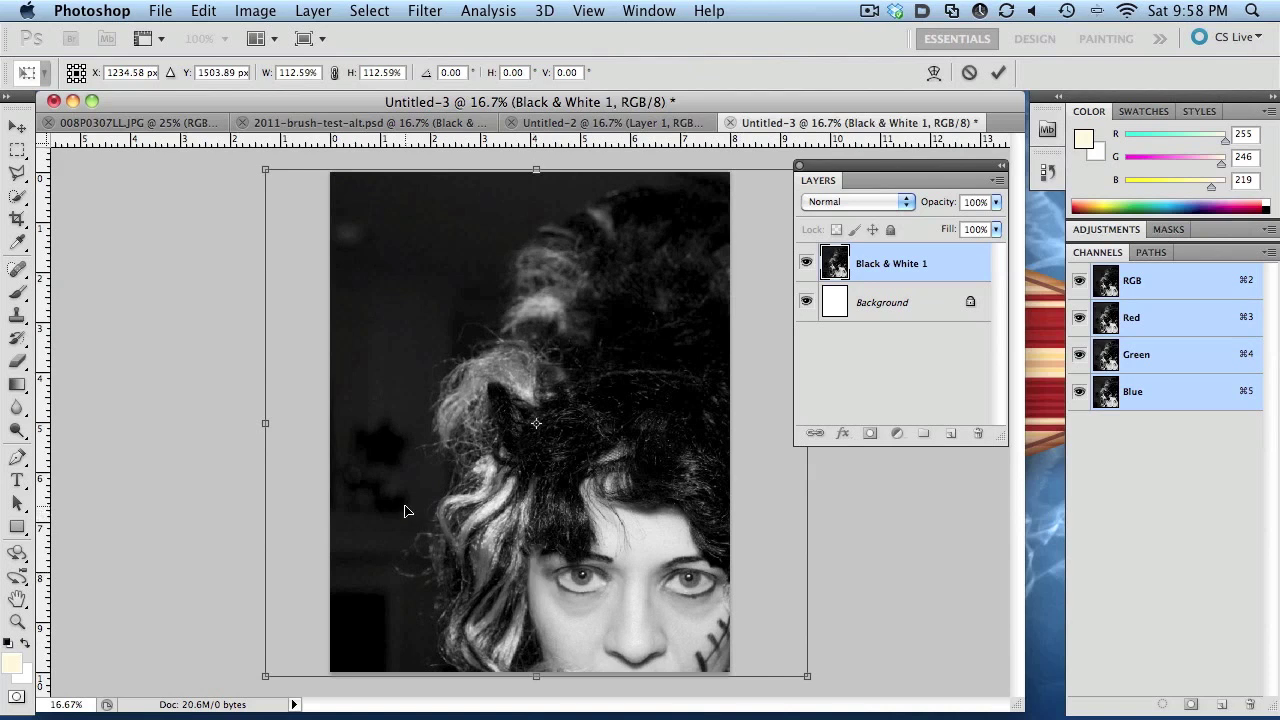
left_click_drag(404, 511, 463, 511)
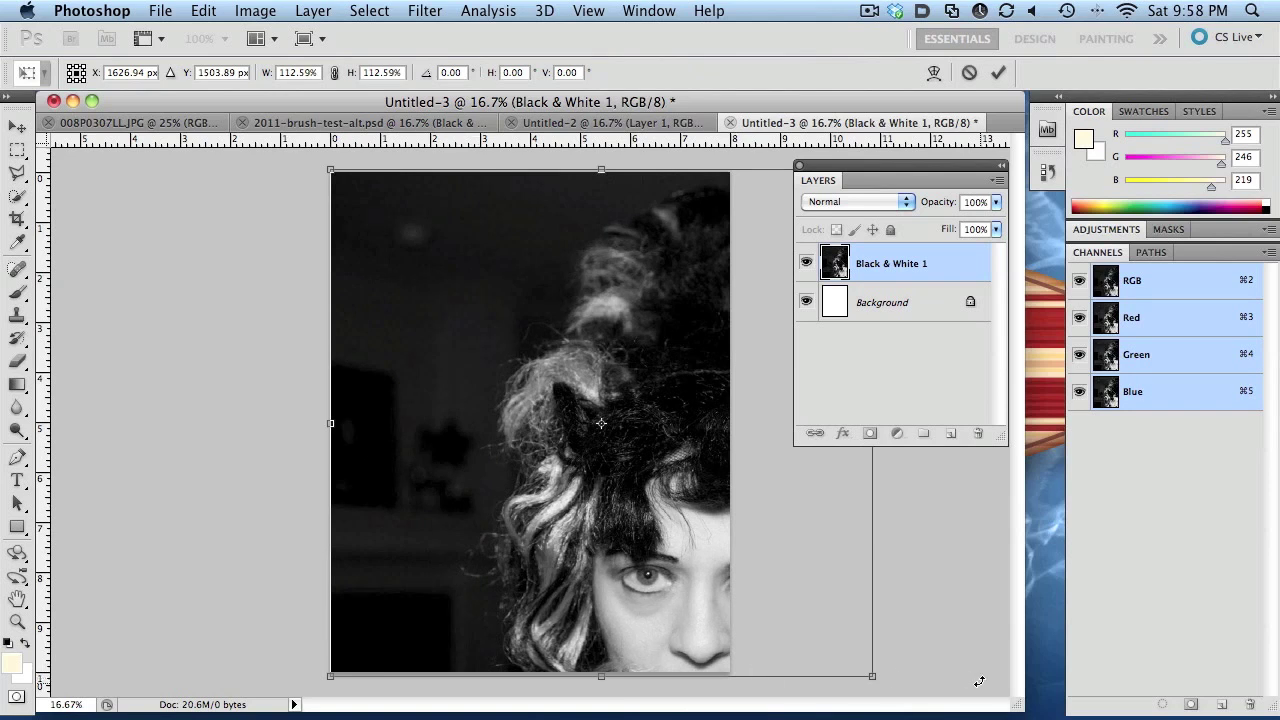
left_click_drag(878, 680, 909, 677)
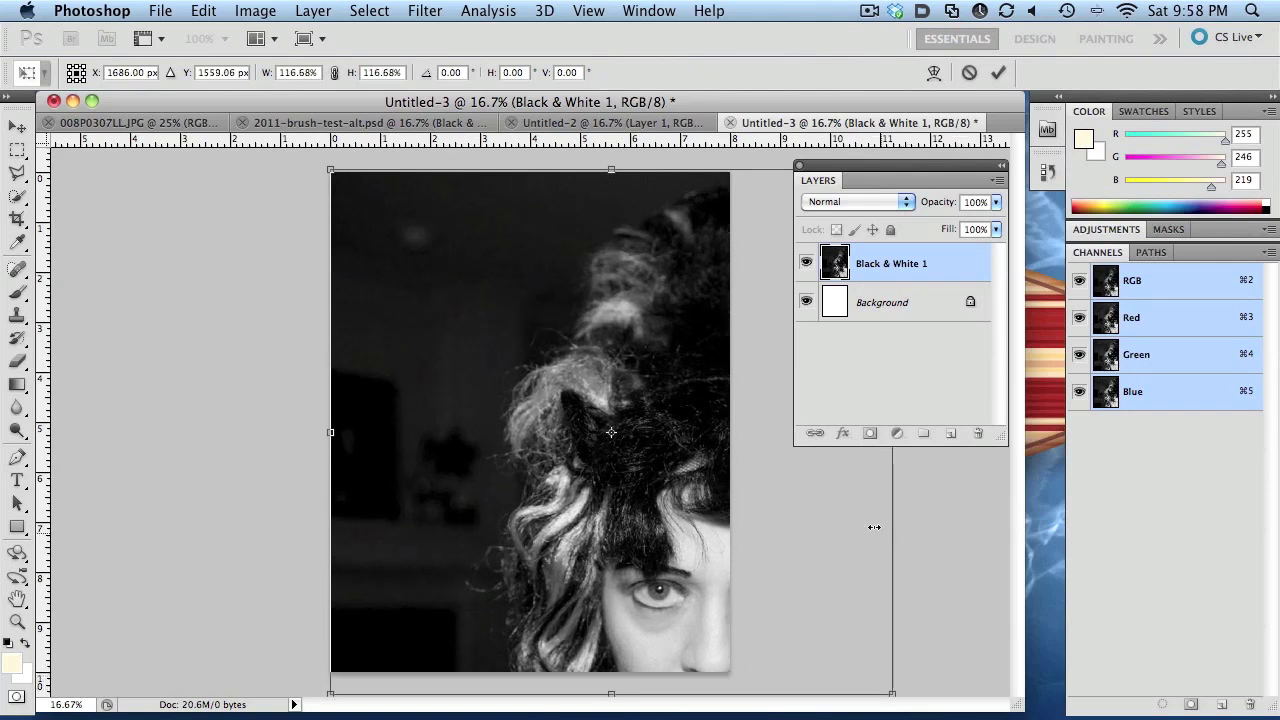
left_click_drag(698, 473, 695, 459)
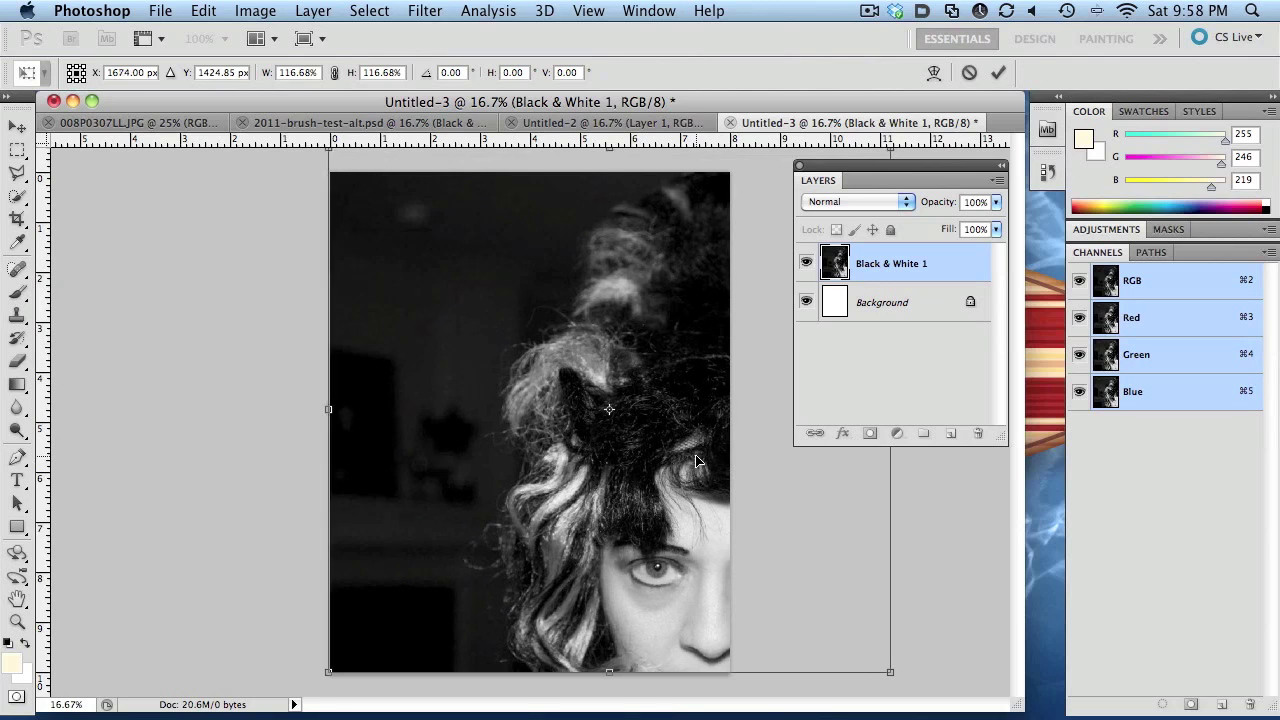
key("Return")
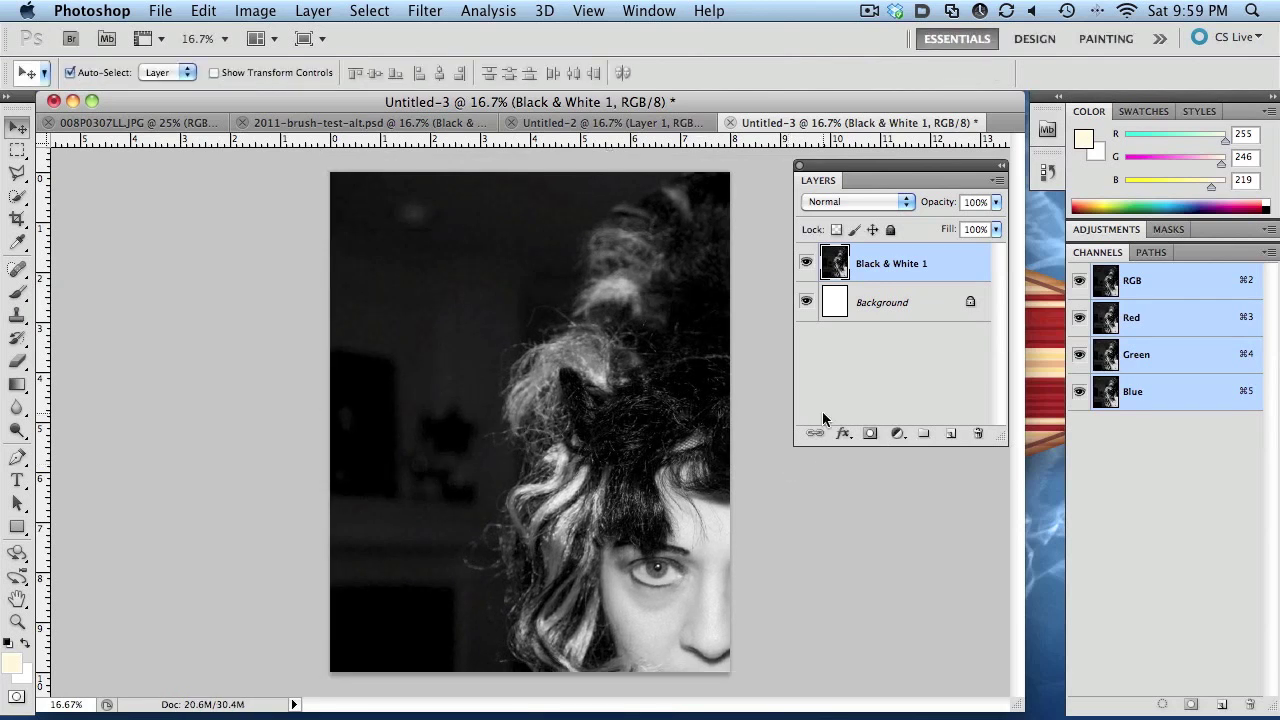
Choose the Brush tool's 2011-calendar-clean-sans-boxed-invert-2x6 brush and add an empty layer above the portrait.
left_click(19, 293)
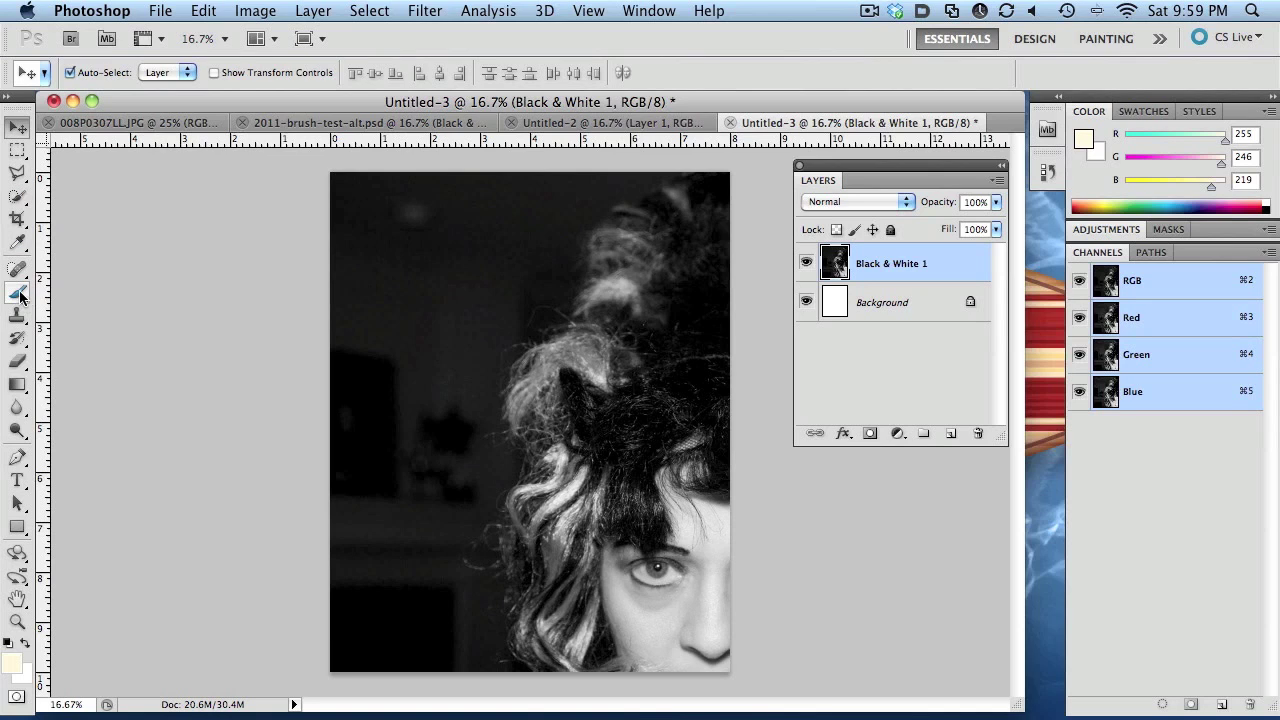
left_click(97, 73)
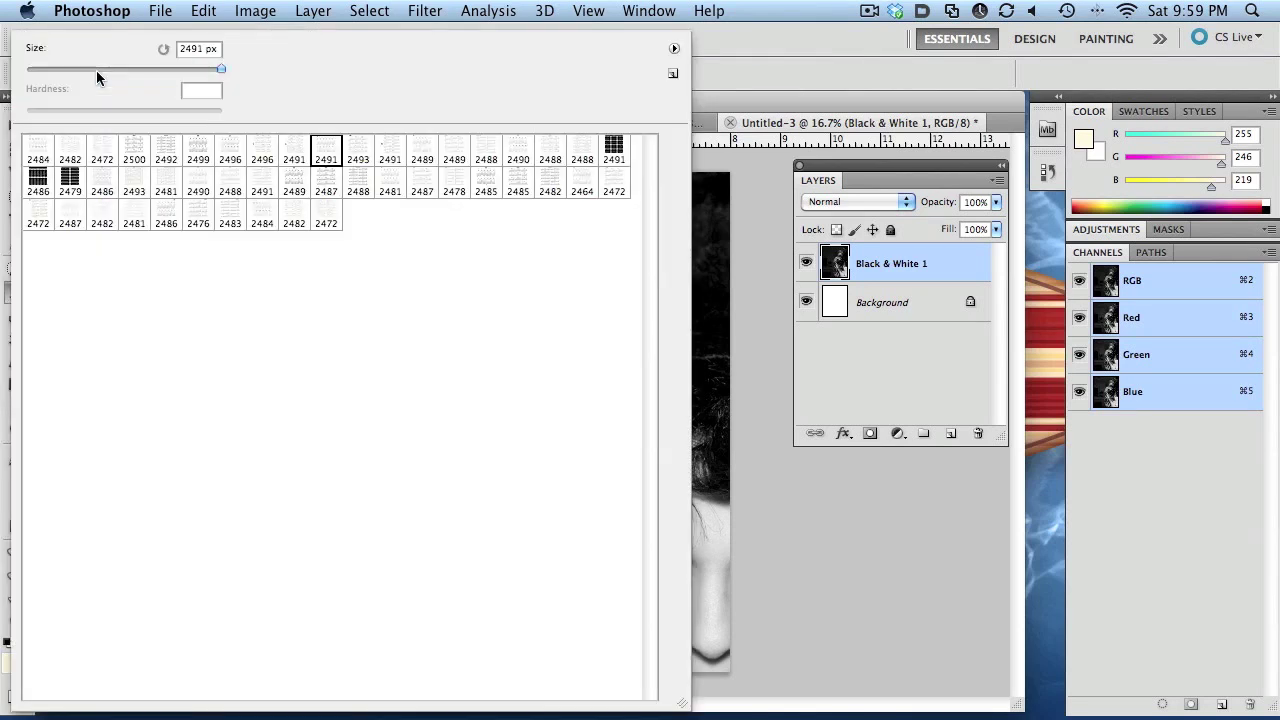
left_click(68, 180)
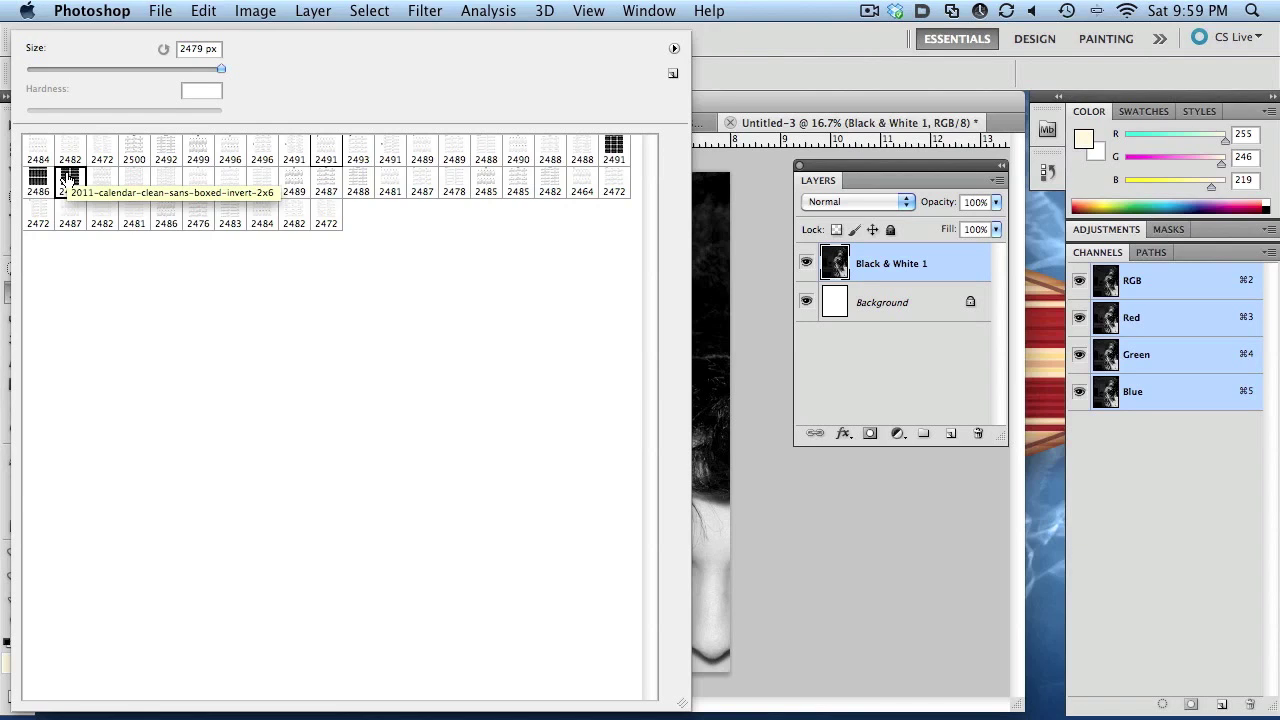
left_click(744, 125)
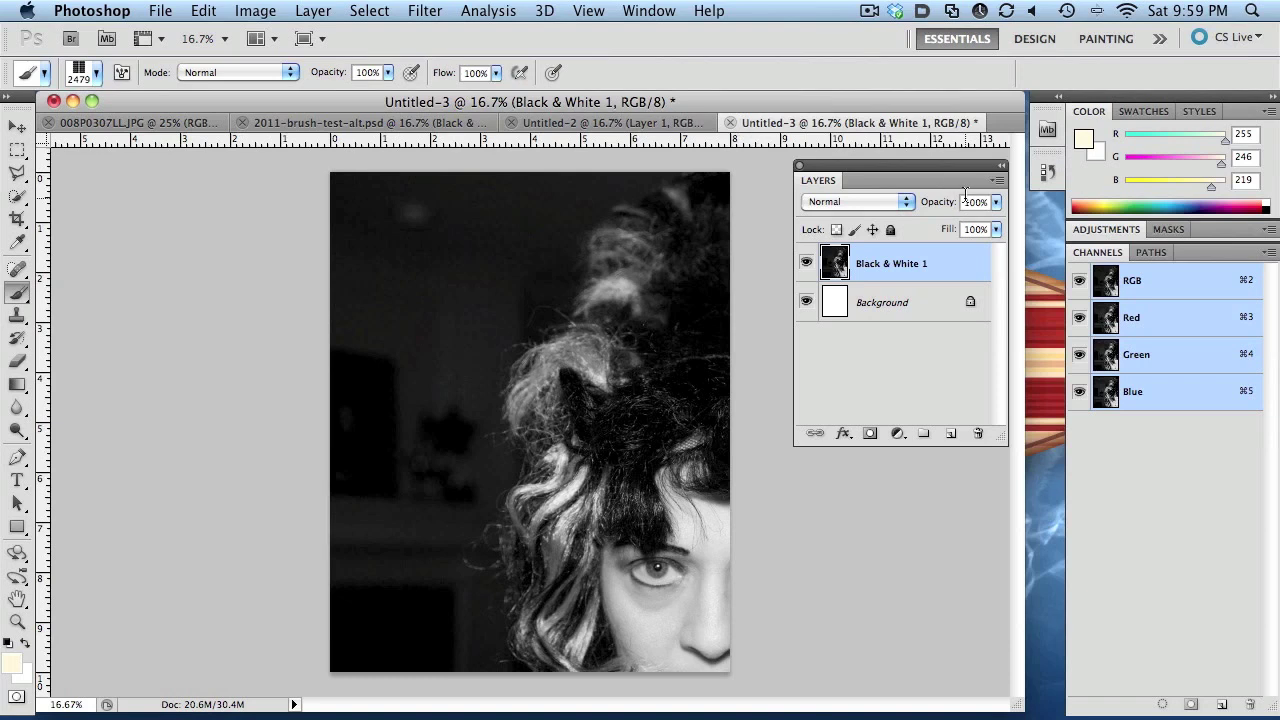
left_click(951, 434)
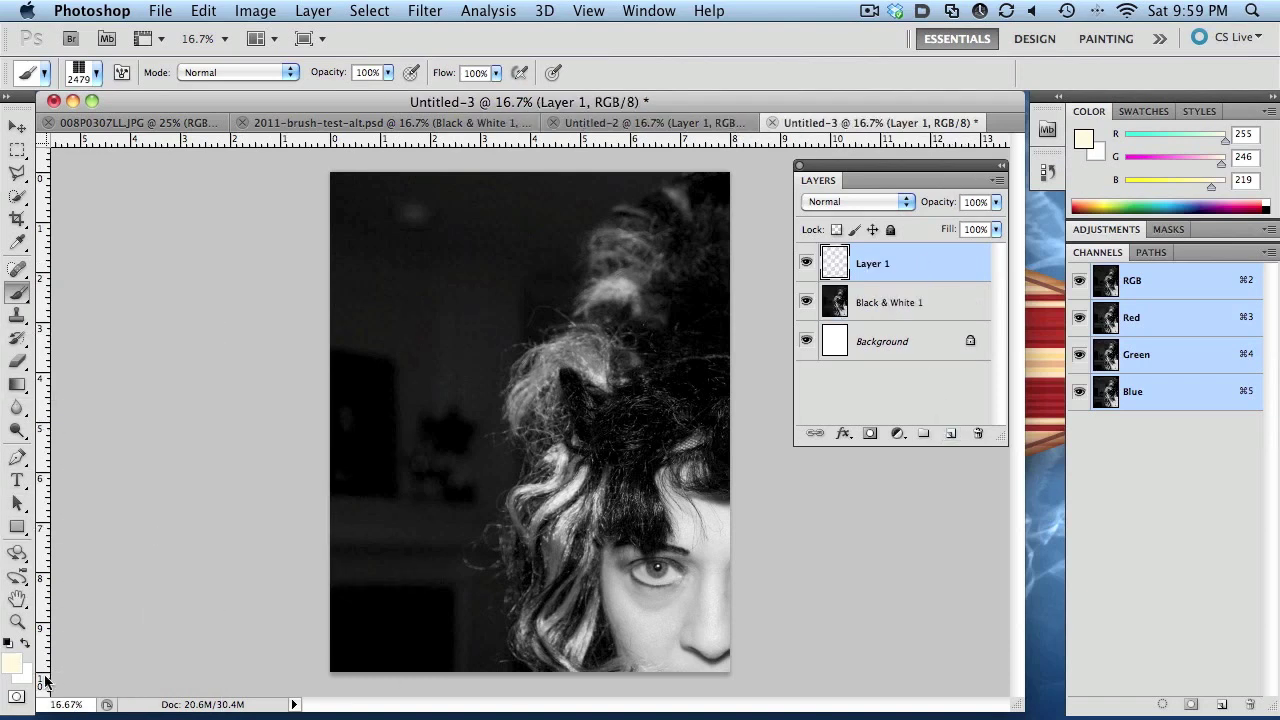
Sample light grey e2e2e2 from the face as the foreground colour and stamp the calendar once over the dark area beside the hair.
left_click(13, 663)
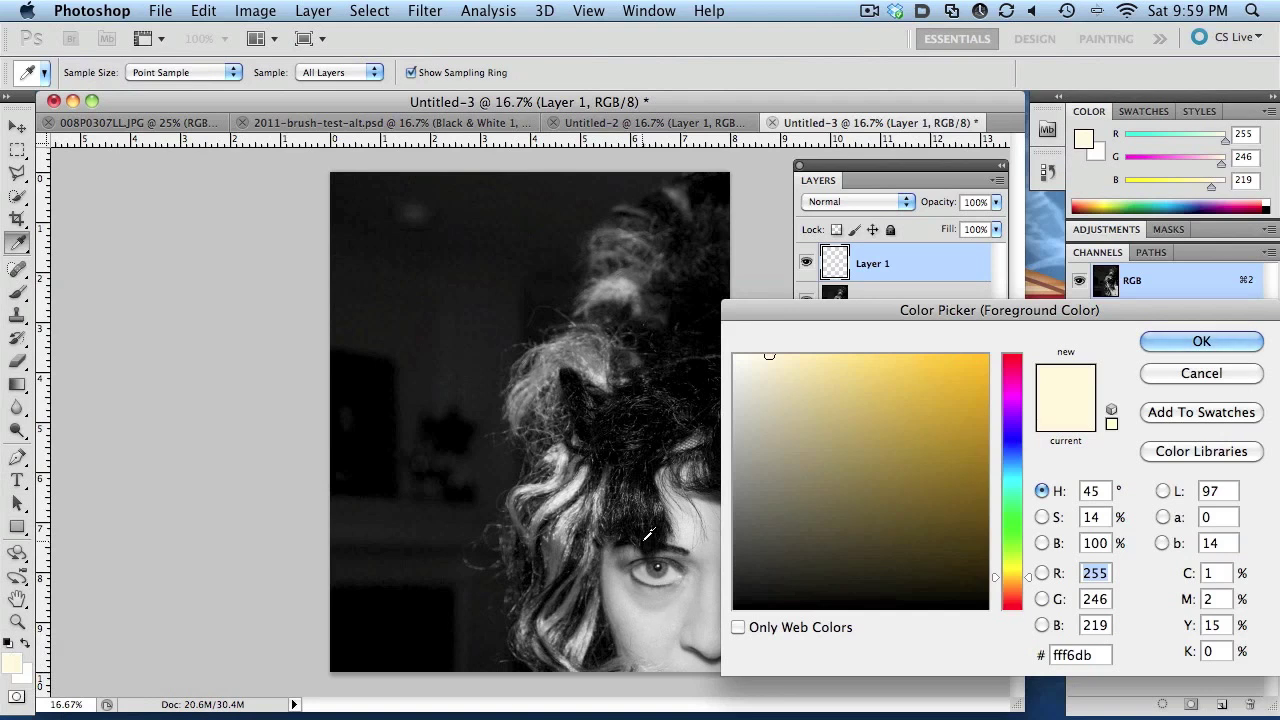
left_click(686, 528)
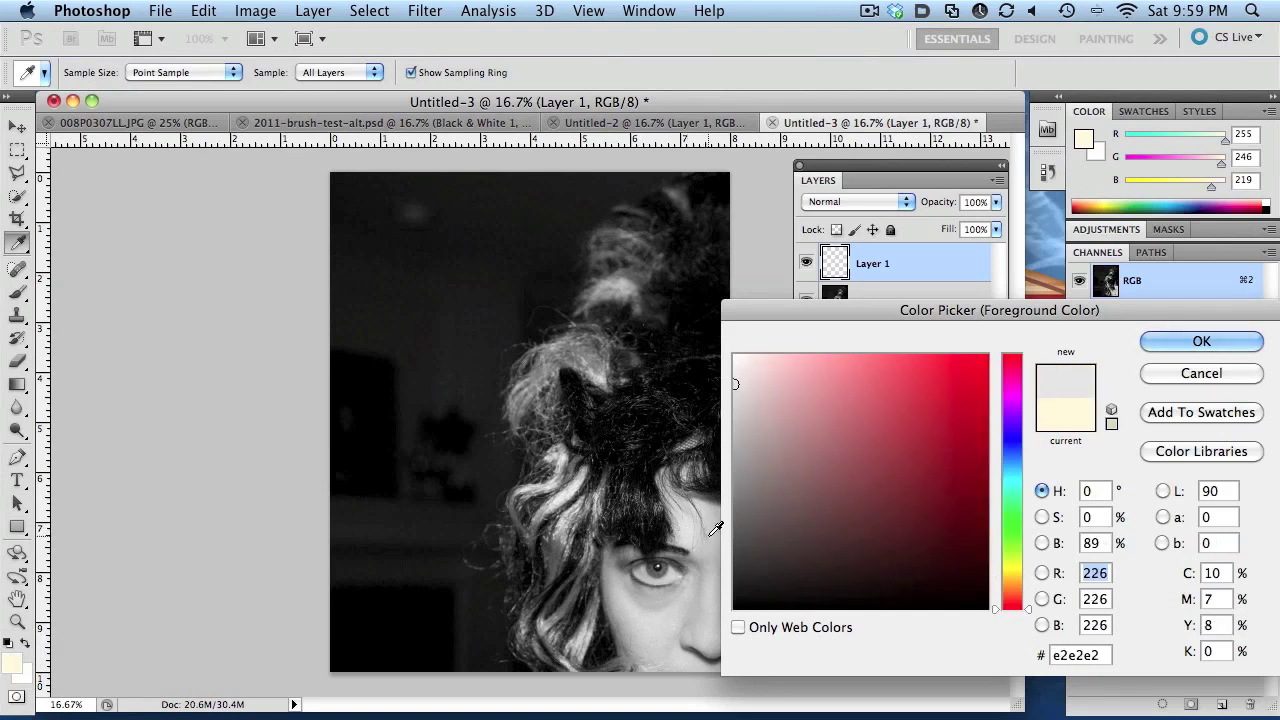
left_click(1222, 342)
key("b")
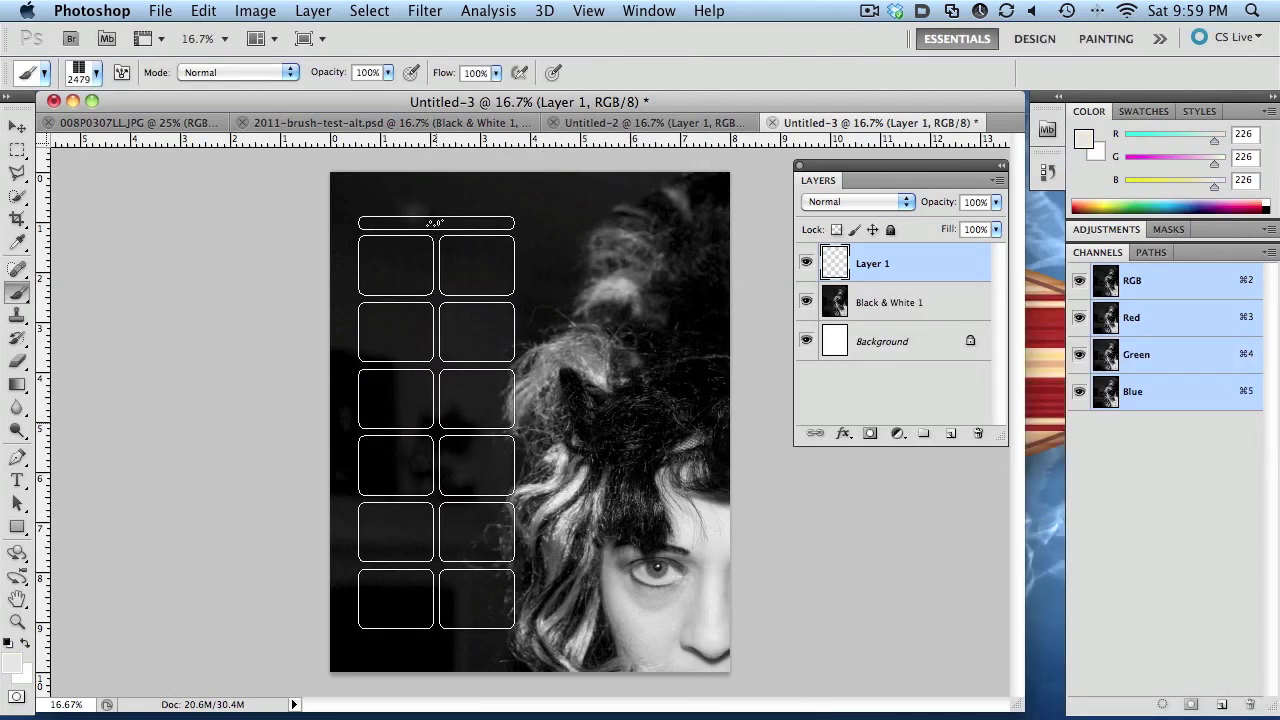
left_click(435, 424)
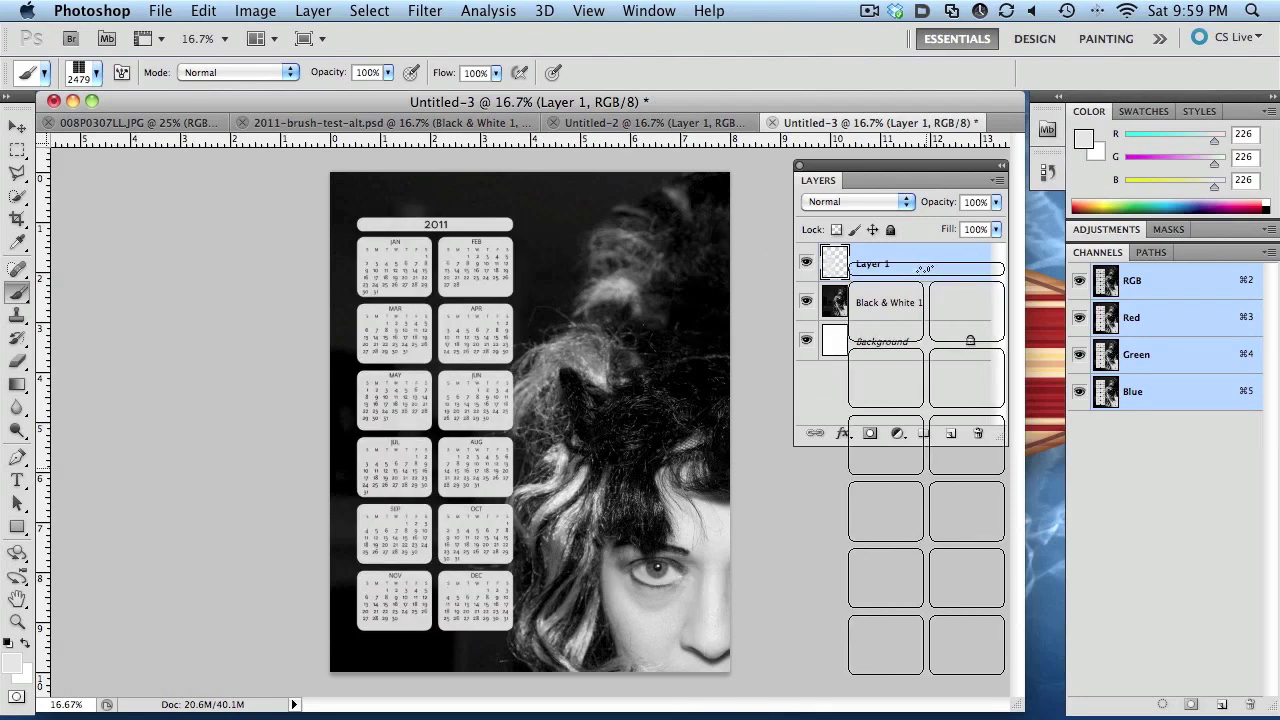
Examine the stamped calendar's month boxes and dates up close, and the whole page composition.
left_click(390, 327, "super")
left_click(357, 285, "super")
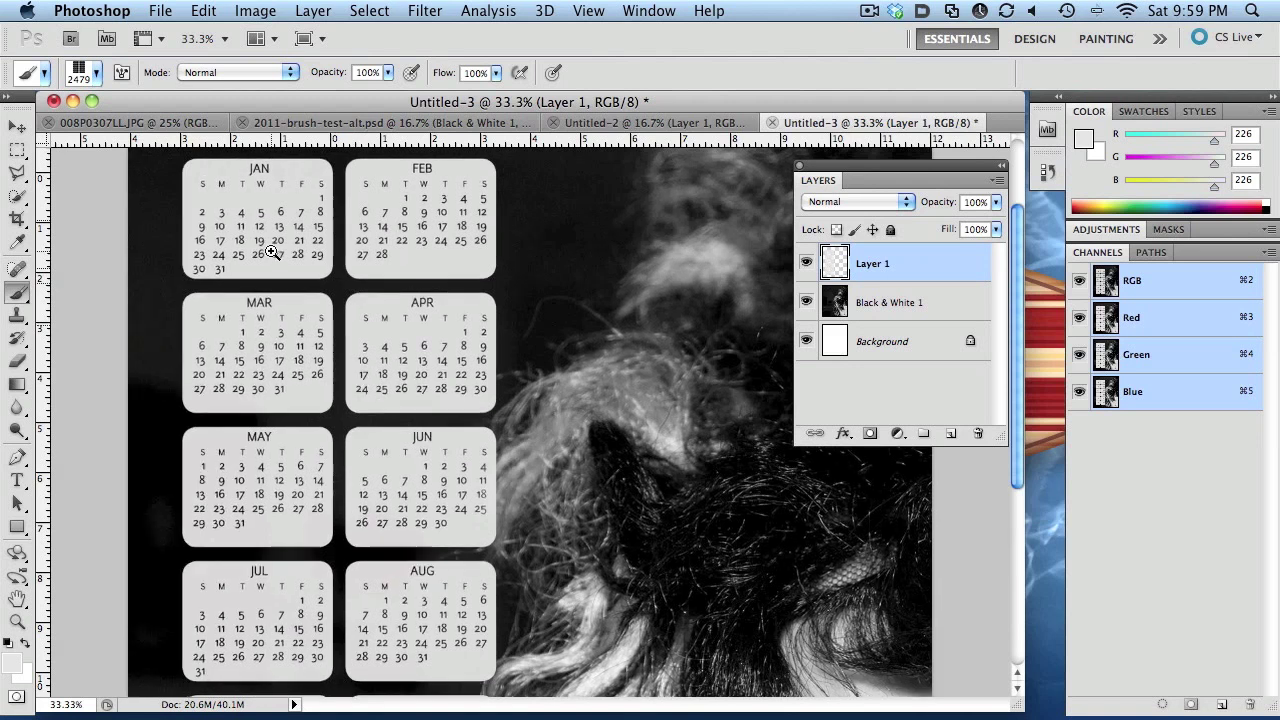
left_click(271, 252, "super")
left_click(347, 206, "super")
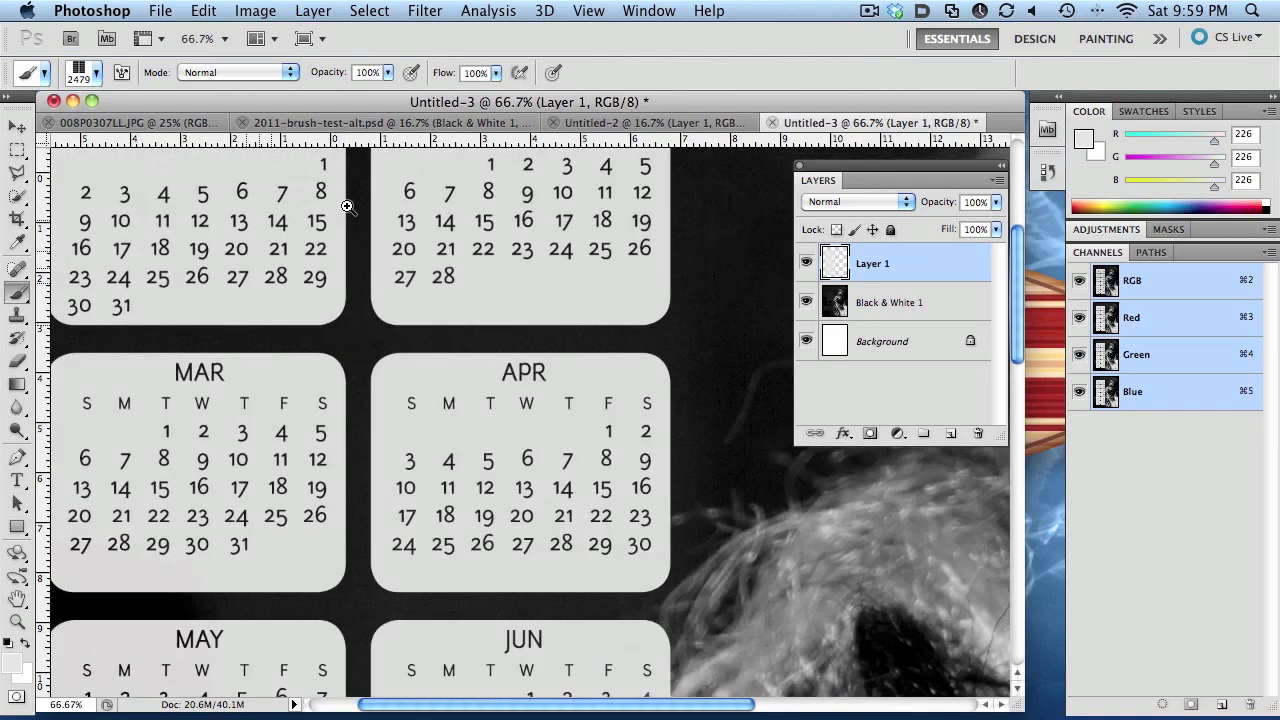
left_click(347, 206, "super")
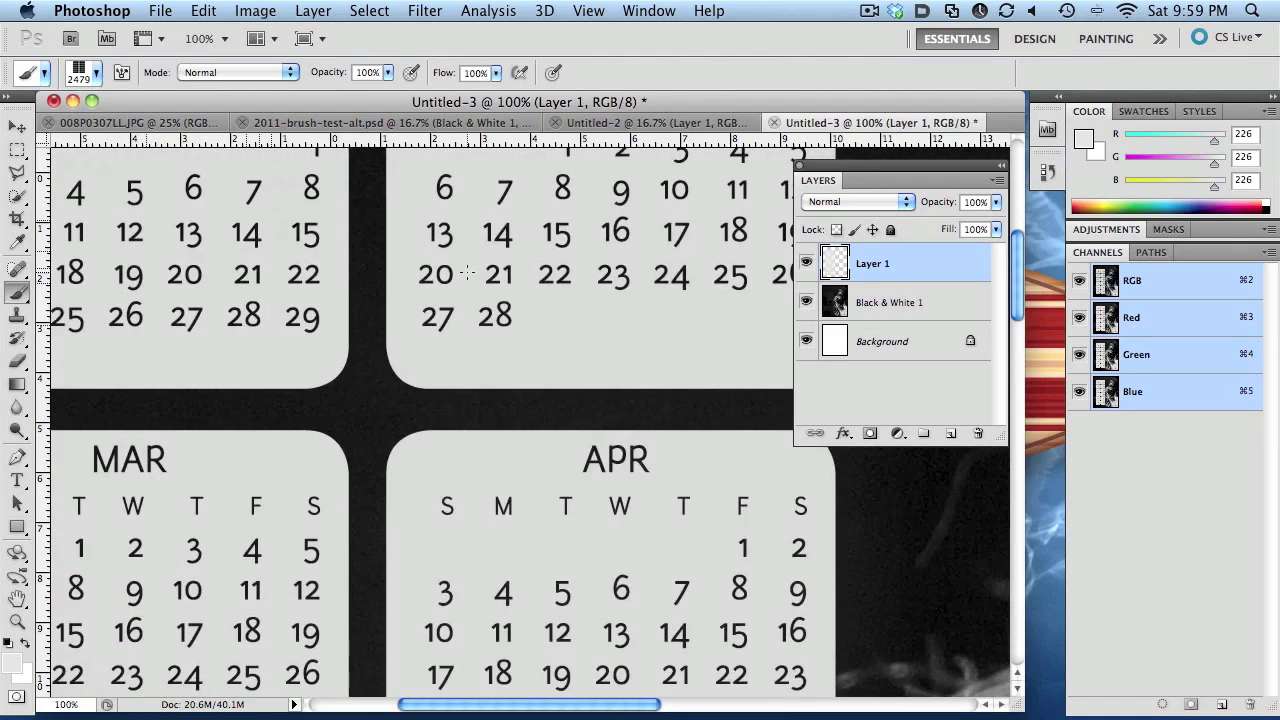
left_click(491, 307, "alt+super")
left_click(516, 324, "alt+super")
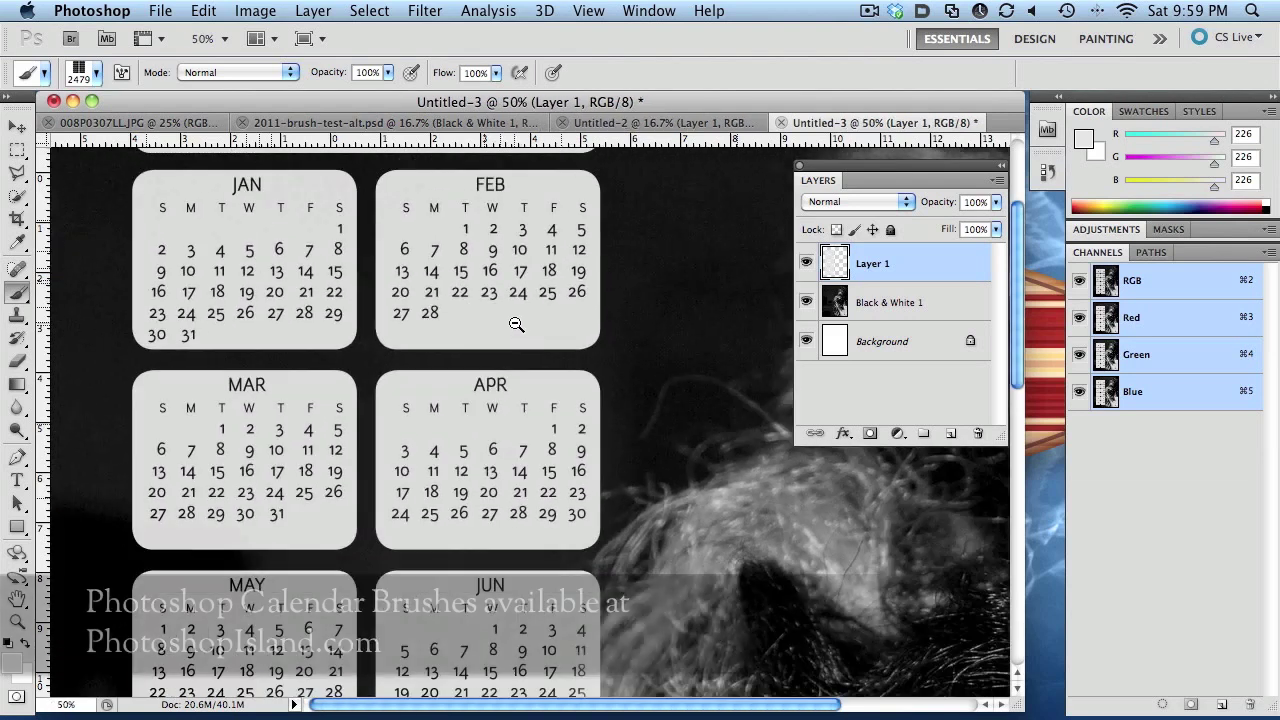
left_click(509, 420, "alt+super")
left_click(509, 437, "alt+super")
left_click(531, 509, "alt+super")
left_click(535, 511, "alt+super")
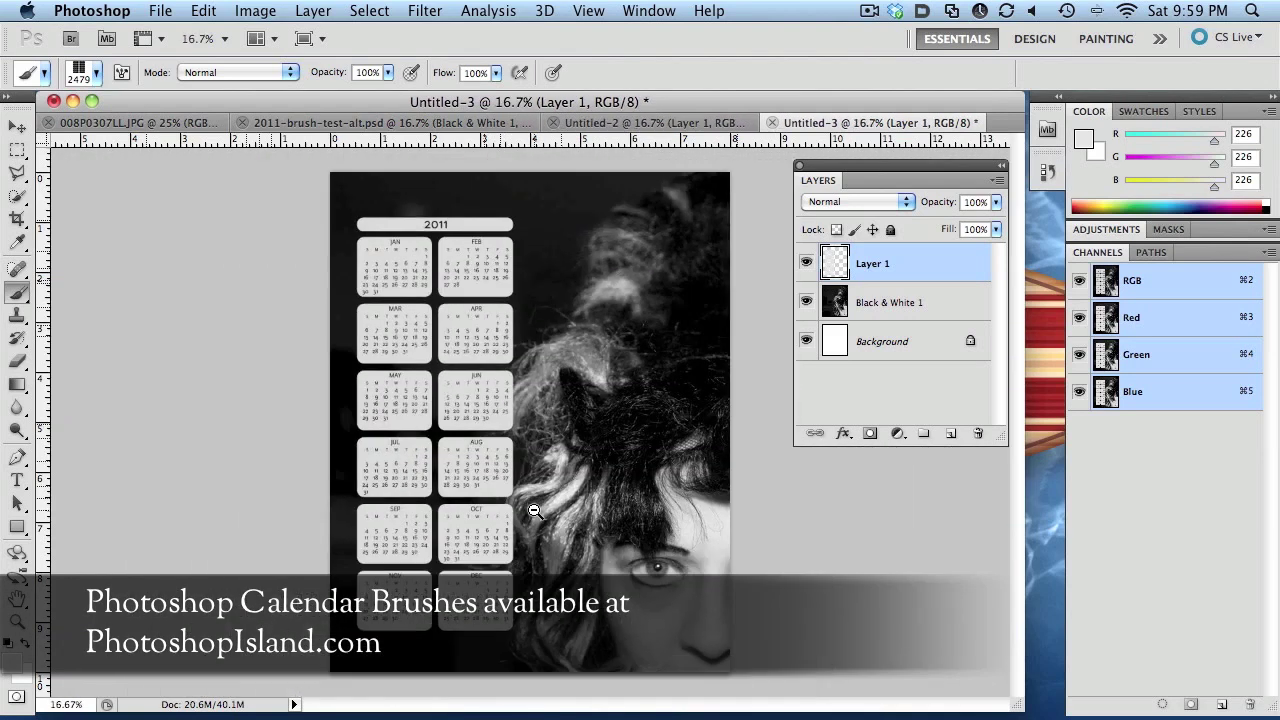
left_click(535, 511, "alt+super")
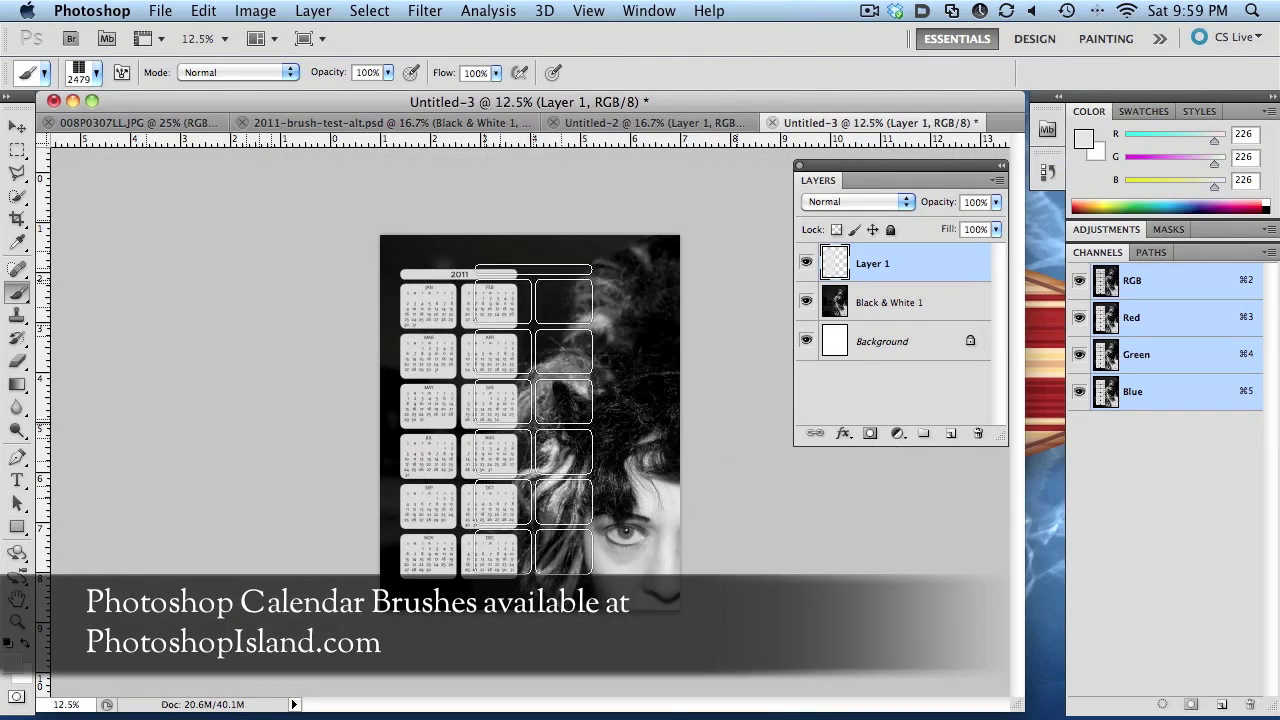